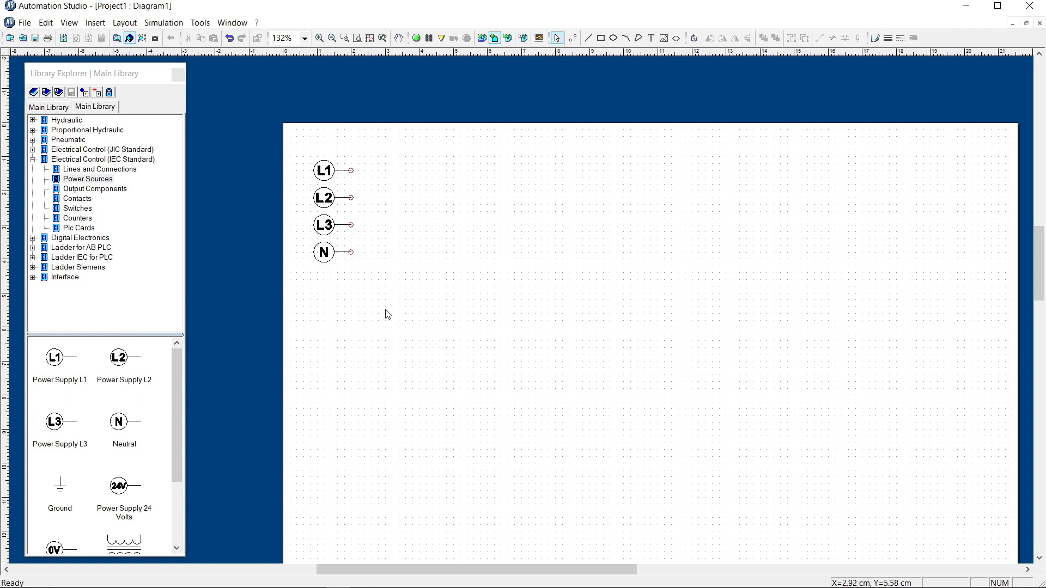
- Draw a horizontal supply line from each of the L1, L2, L3 and N terminals to near the page's right edge
{"action": "left_click_drag", "start_coordinate": [351, 170], "coordinate": [971, 170]}
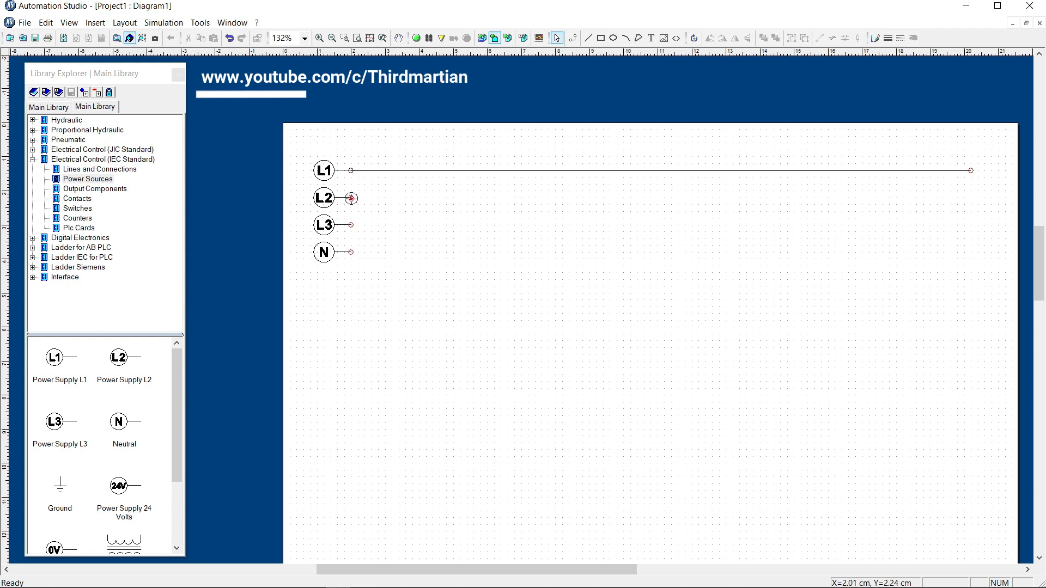
{"action": "left_click_drag", "start_coordinate": [351, 198], "coordinate": [971, 197]}
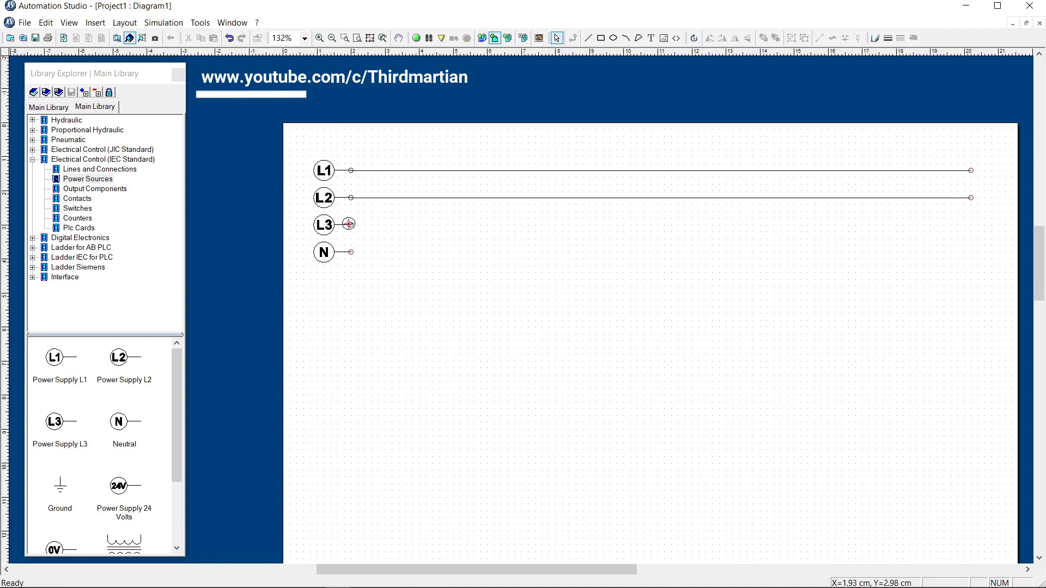
{"action": "left_click_drag", "start_coordinate": [351, 224], "coordinate": [971, 225]}
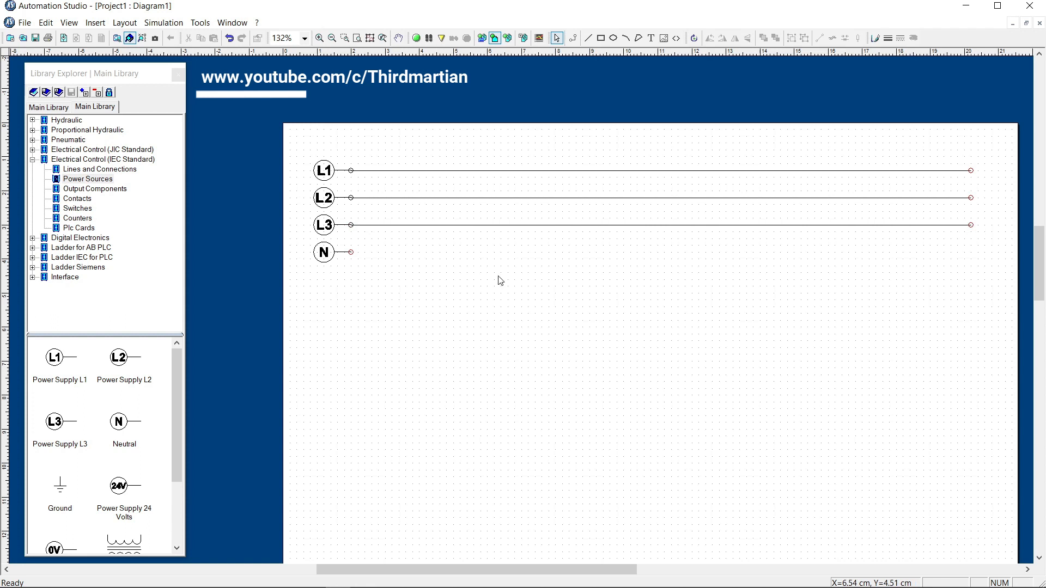
{"action": "left_click_drag", "start_coordinate": [351, 252], "coordinate": [970, 252]}
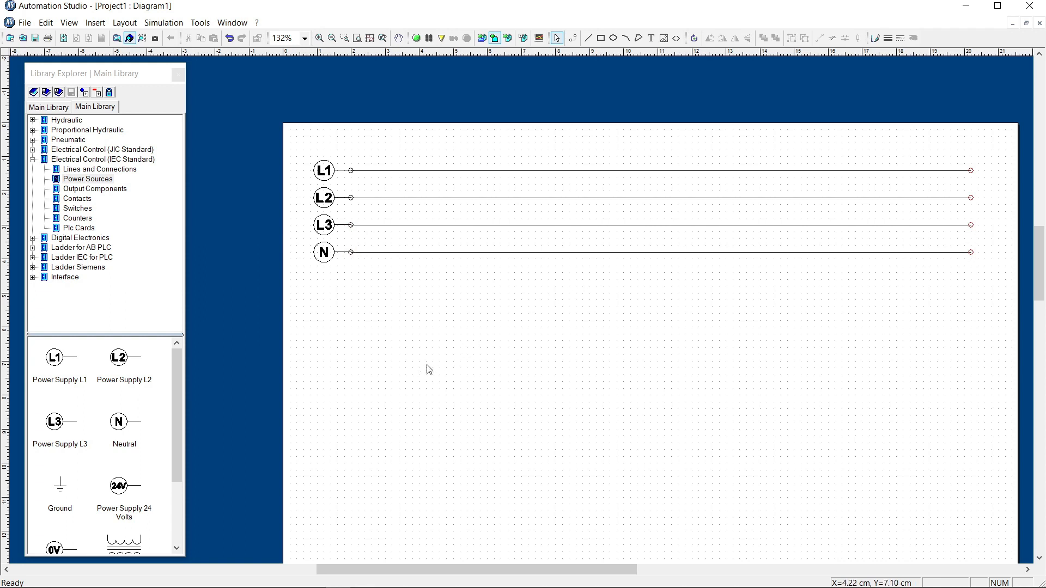
- Place three IEC normally open contacts side by side below the neutral line
{"action": "left_click", "coordinate": [98, 413]}
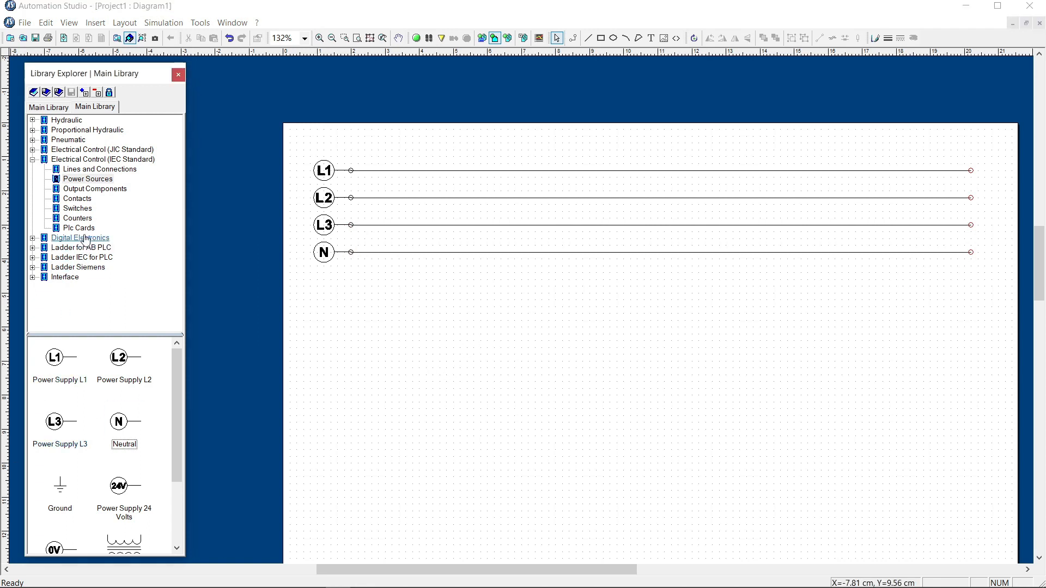
{"action": "left_click", "coordinate": [85, 202]}
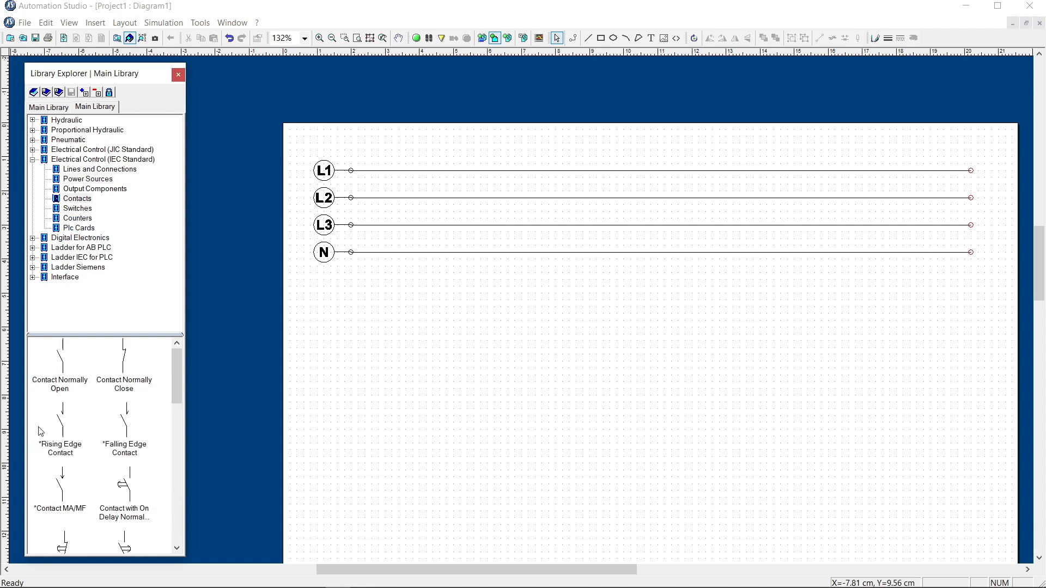
{"action": "left_click_drag", "start_coordinate": [70, 387], "coordinate": [407, 361]}
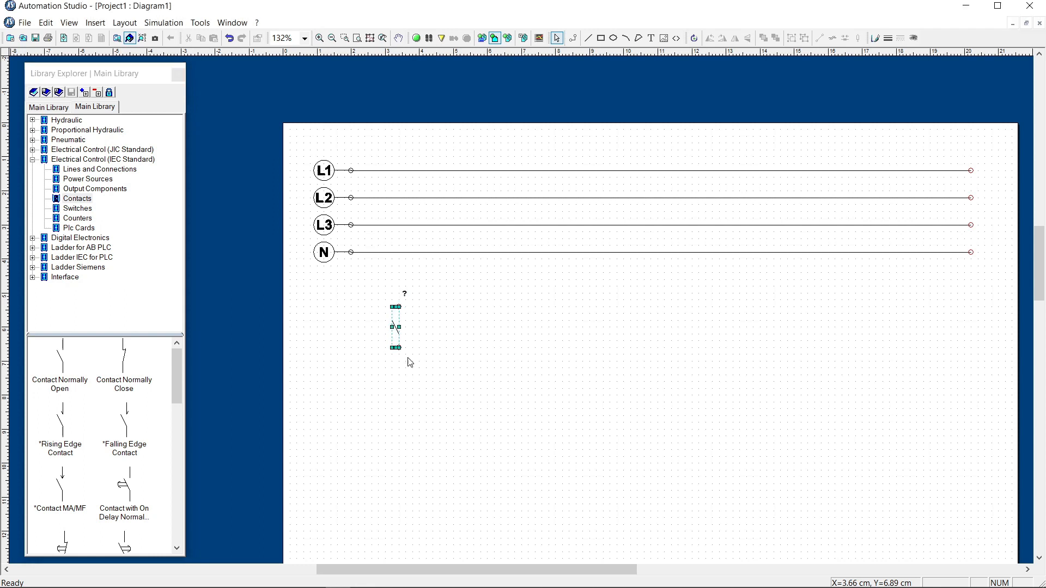
{"action": "left_click", "coordinate": [354, 403]}
{"action": "left_click_drag", "start_coordinate": [61, 371], "coordinate": [422, 355]}
{"action": "left_click_drag", "start_coordinate": [80, 388], "coordinate": [456, 362]}
{"action": "left_click", "coordinate": [503, 362]}
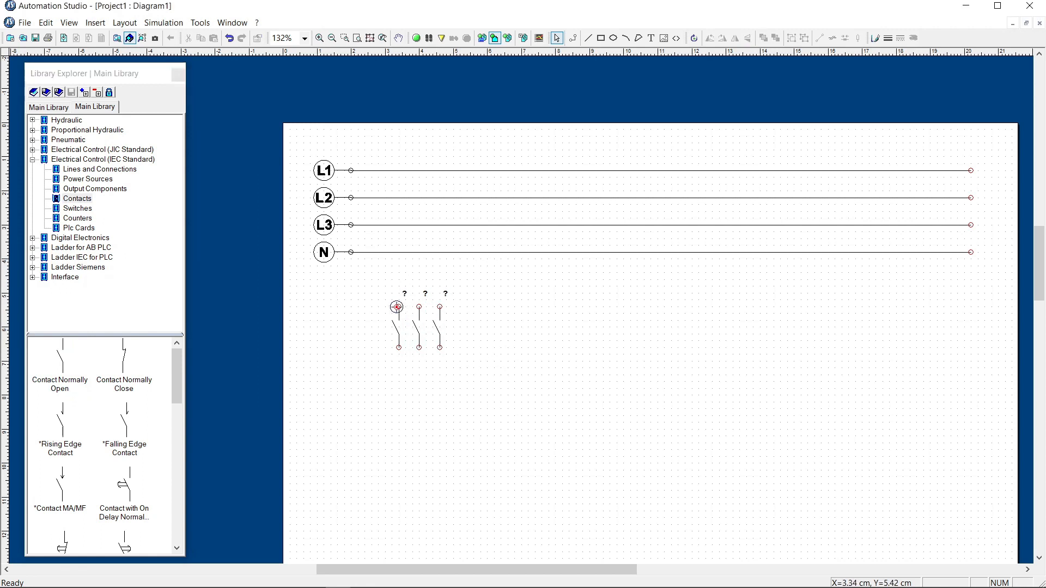
- Wire the upper terminals of the three contacts to L1, L2 and L3 respectively
{"action": "left_click_drag", "start_coordinate": [397, 307], "coordinate": [399, 170]}
{"action": "left_click_drag", "start_coordinate": [418, 307], "coordinate": [419, 198]}
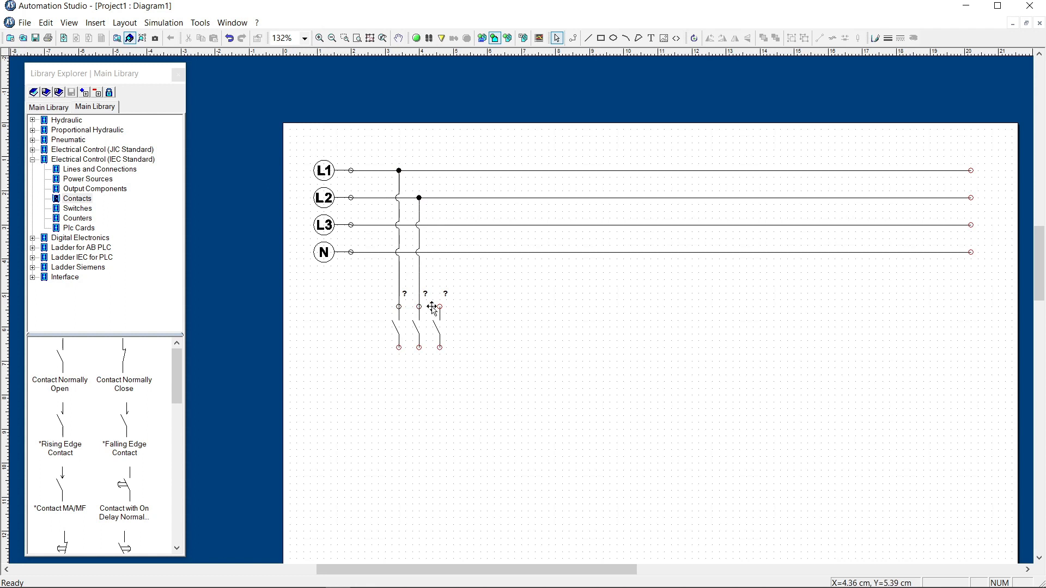
{"action": "left_click_drag", "start_coordinate": [440, 304], "coordinate": [439, 225]}
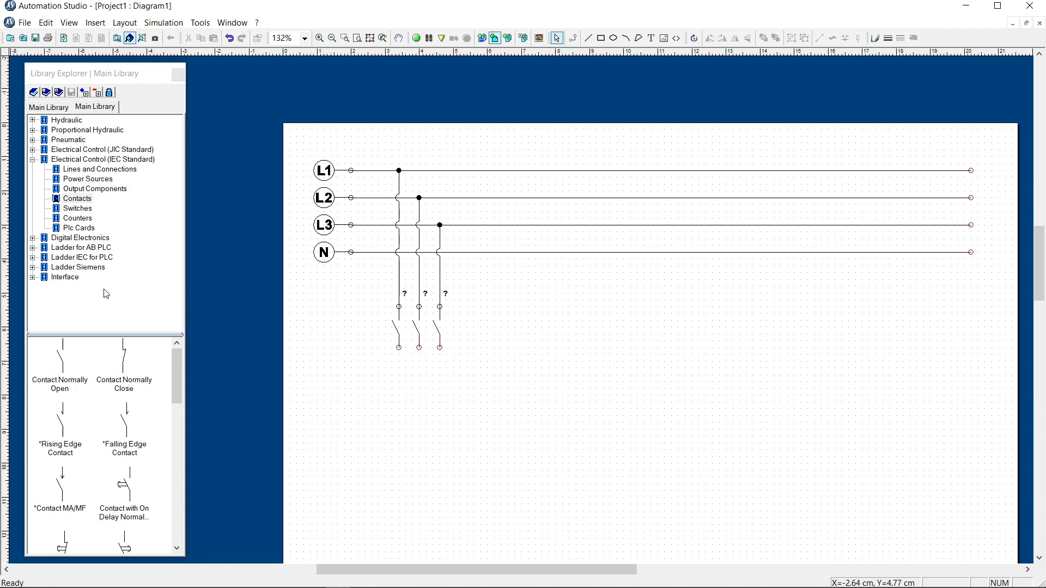
- Place a second row of three normally open contacts directly beneath the first row
{"action": "scroll", "coordinate": [424, 335], "scroll_direction": "down", "scroll_amount": 3}
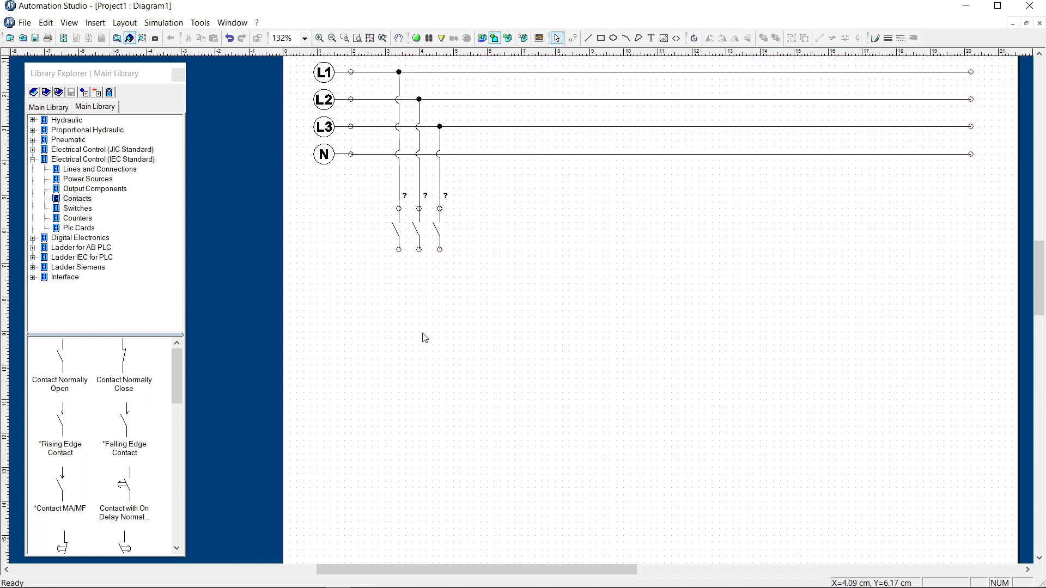
{"action": "mouse_move", "coordinate": [71, 382]}
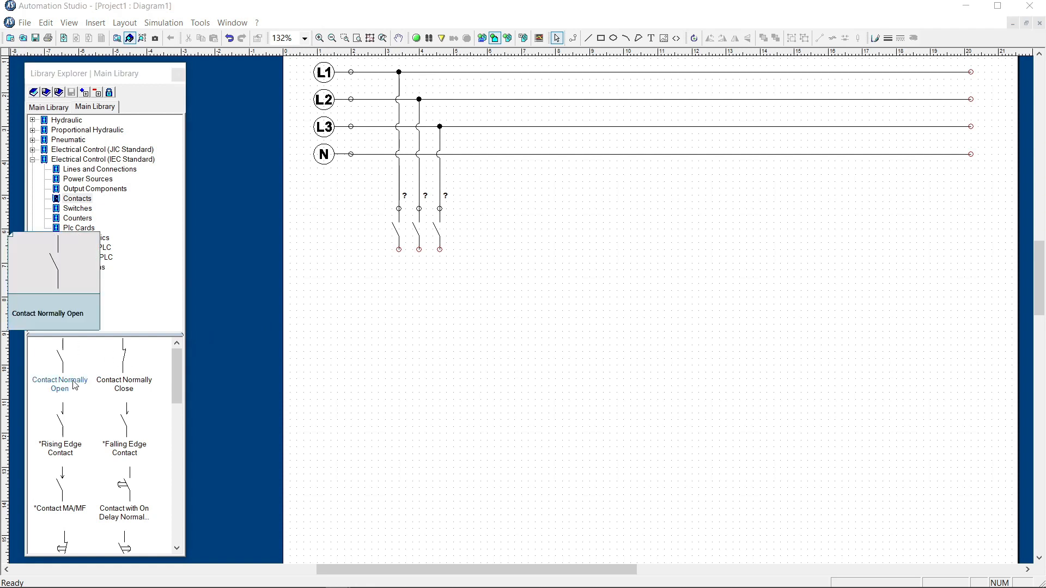
{"action": "left_click_drag", "start_coordinate": [75, 384], "coordinate": [410, 338]}
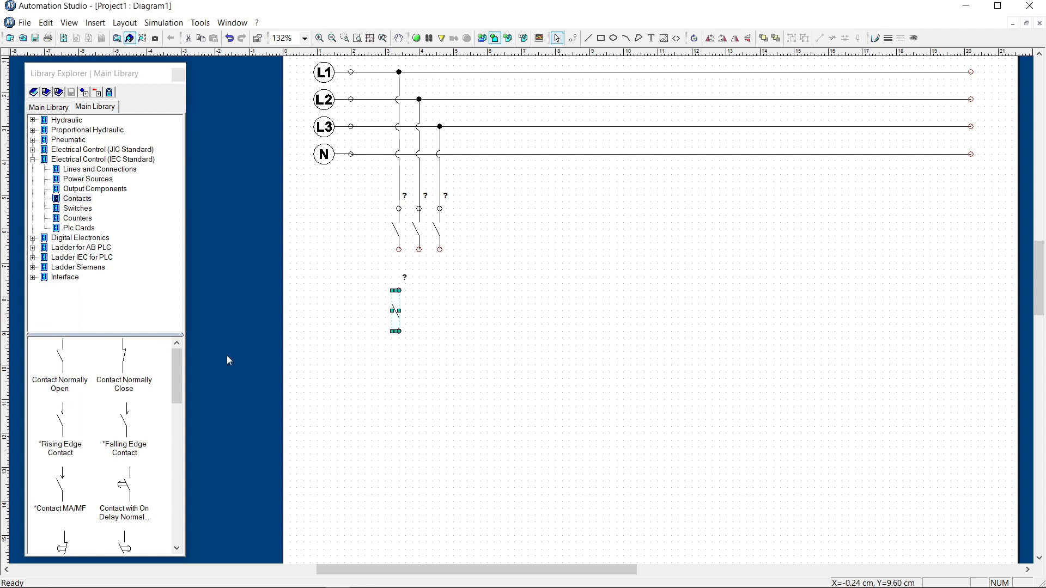
{"action": "mouse_move", "coordinate": [56, 383]}
{"action": "left_click_drag", "start_coordinate": [57, 384], "coordinate": [417, 339]}
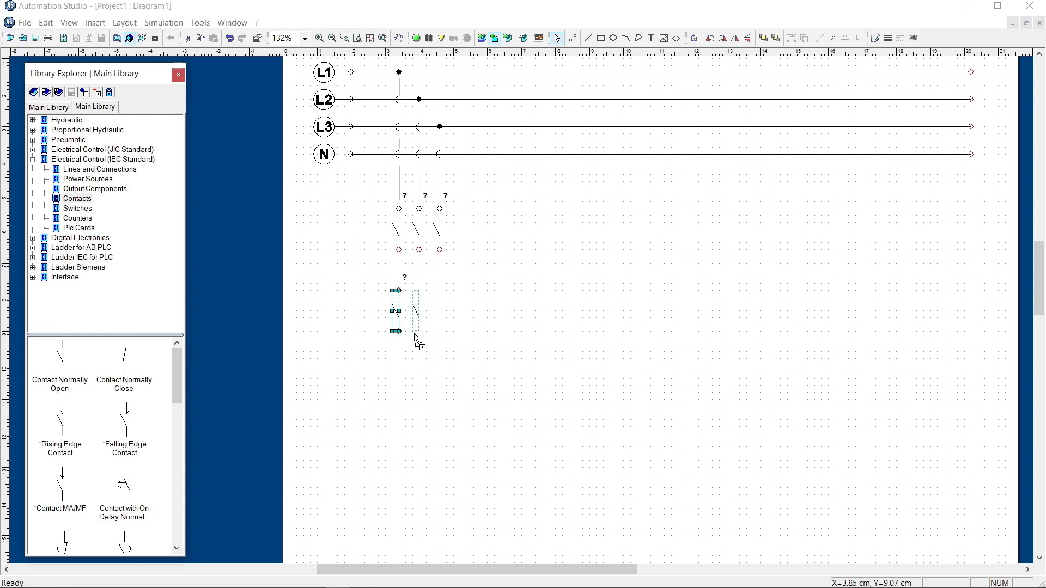
{"action": "left_click_drag", "start_coordinate": [56, 381], "coordinate": [443, 343]}
{"action": "left_click", "coordinate": [482, 345]}
- Wire each contact of the second row to the contact directly above it
{"action": "left_click_drag", "start_coordinate": [397, 290], "coordinate": [398, 249]}
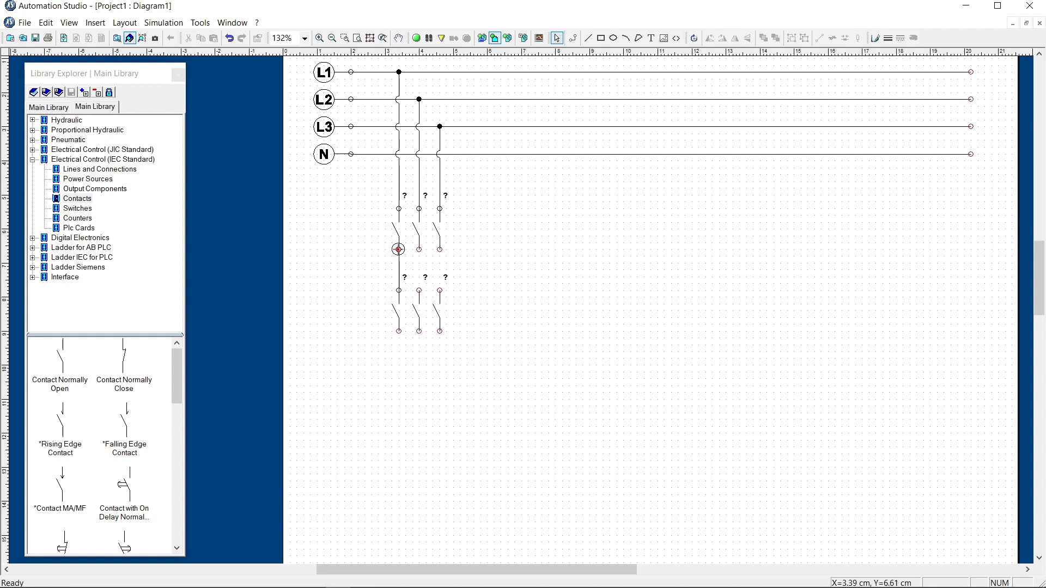
{"action": "left_click_drag", "start_coordinate": [419, 291], "coordinate": [419, 250]}
{"action": "left_click_drag", "start_coordinate": [440, 291], "coordinate": [439, 249]}
- Place an overload relay tagged OL below the first contact column and move its label to the left of the symbol
{"action": "scroll", "coordinate": [405, 378], "scroll_direction": "down", "scroll_amount": 3}
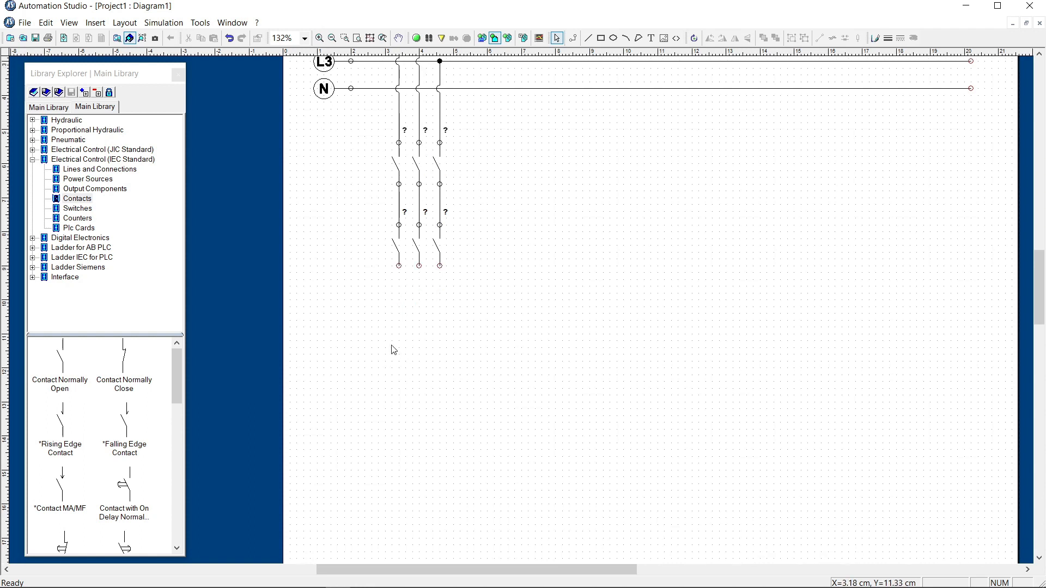
{"action": "left_click", "coordinate": [162, 375]}
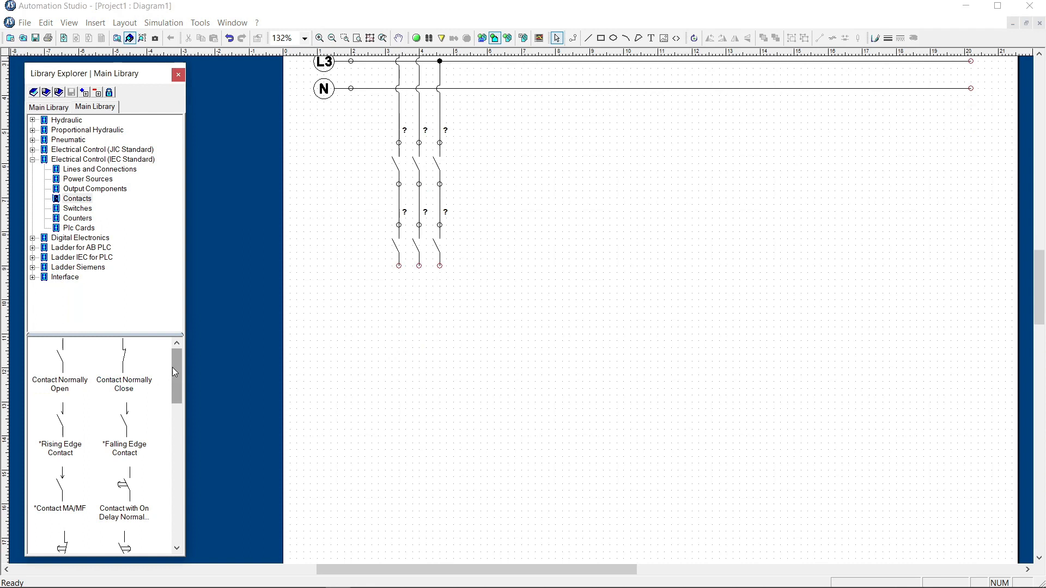
{"action": "left_click", "coordinate": [93, 189]}
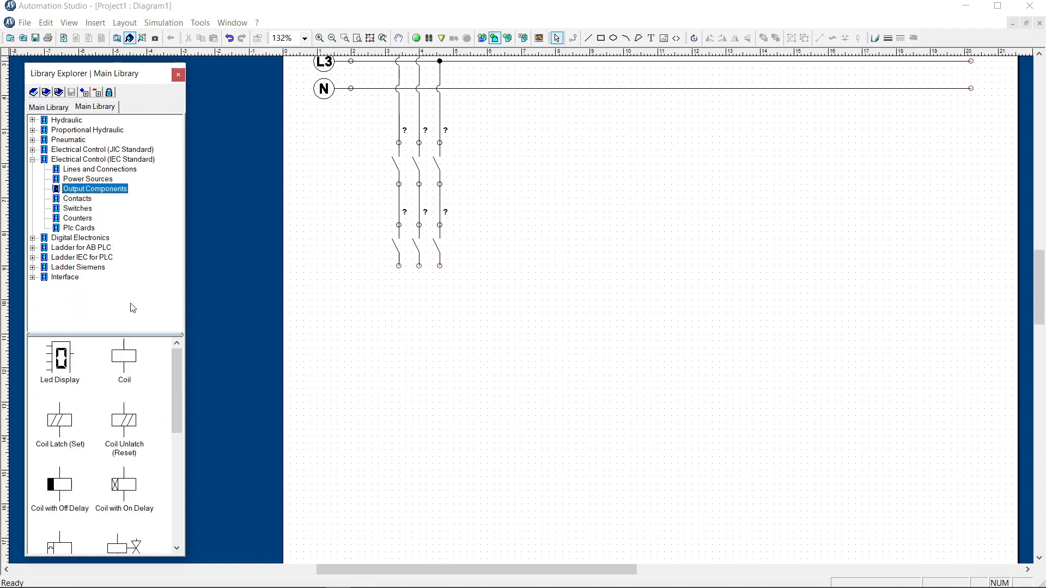
{"action": "left_click_drag", "start_coordinate": [177, 377], "coordinate": [188, 489]}
{"action": "mouse_move", "coordinate": [147, 525]}
{"action": "left_click_drag", "start_coordinate": [147, 525], "coordinate": [407, 319]}
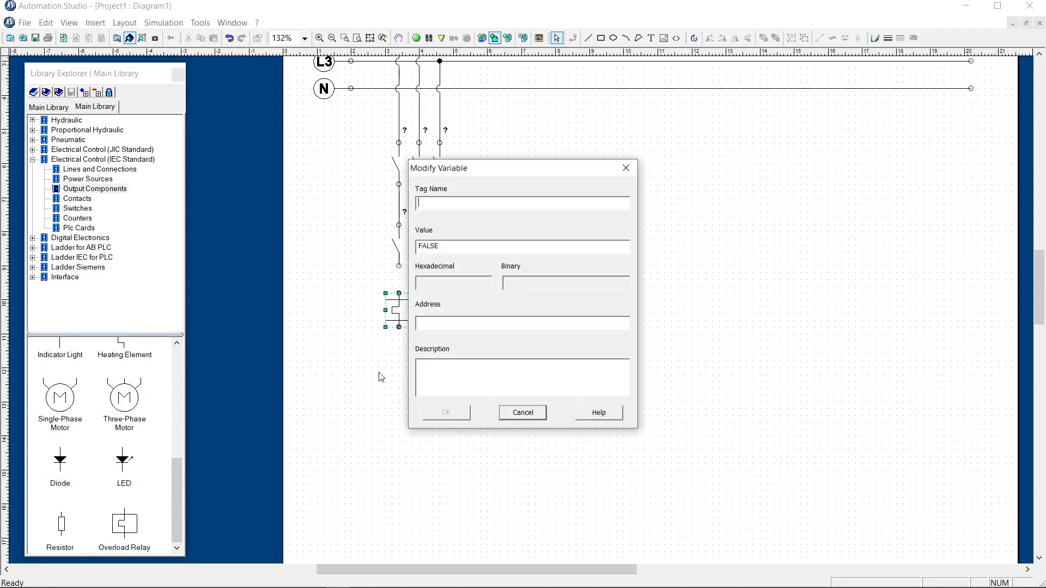
{"action": "type", "text": "o"}
{"action": "key", "text": "BackSpace"}
{"action": "key", "text": "BackSpace"}
{"action": "left_click", "coordinate": [444, 414]}
{"action": "left_click", "coordinate": [417, 409]}
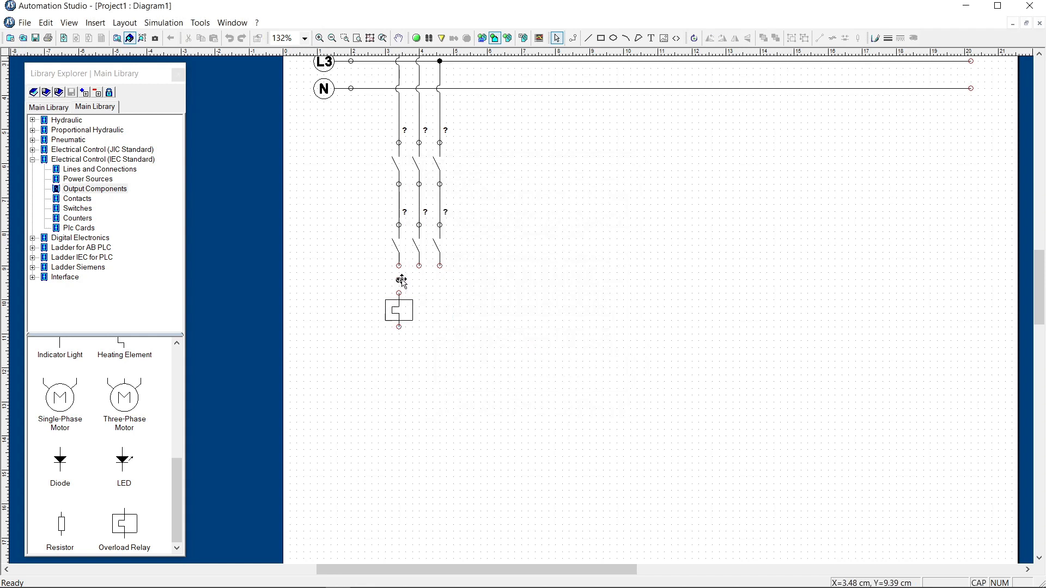
{"action": "left_click_drag", "start_coordinate": [368, 307], "coordinate": [362, 311]}
{"action": "left_click", "coordinate": [325, 365]}
- Add a second overload relay tagged OL adjoining the right side of the first one
{"action": "left_click_drag", "start_coordinate": [124, 524], "coordinate": [425, 321]}
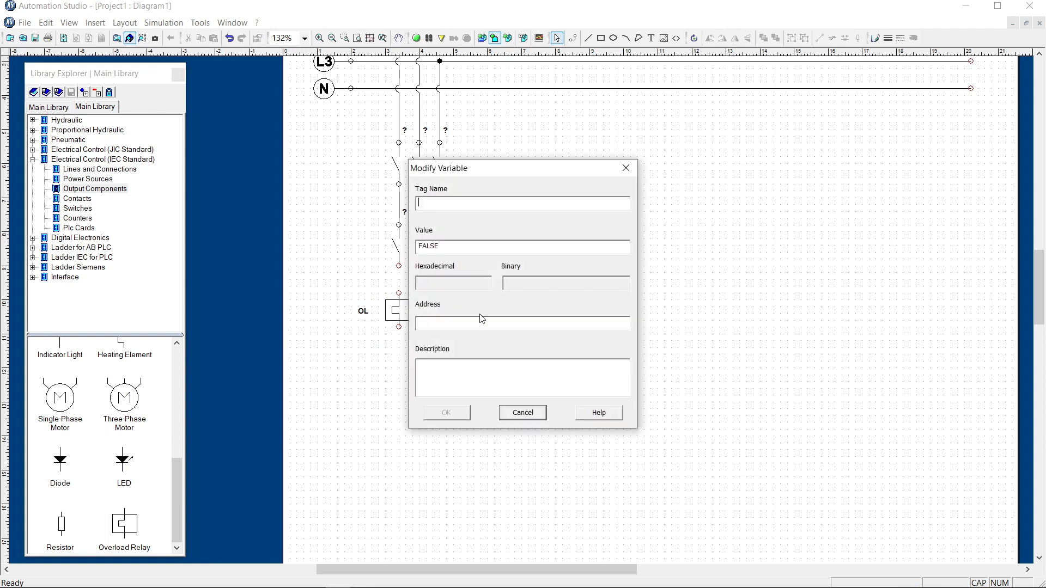
{"action": "type", "text": "OL"}
{"action": "key", "text": "BackSpace"}
{"action": "key", "text": "BackSpace"}
{"action": "type", "text": "O"}
{"action": "left_click", "coordinate": [446, 412]}
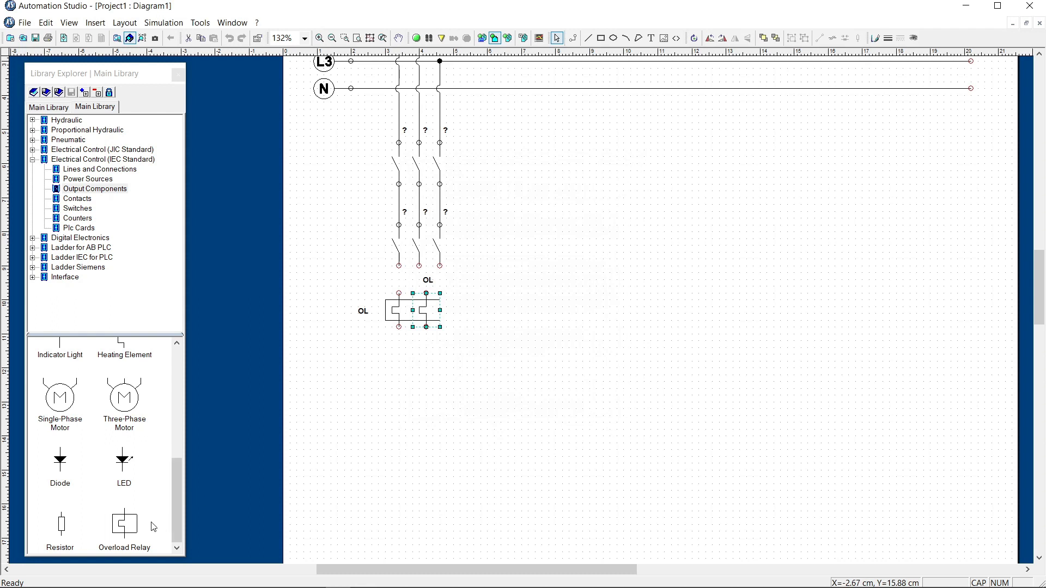
- Add a third overload relay tagged OL at the right end of the relay row
{"action": "left_click", "coordinate": [129, 534]}
{"action": "left_click_drag", "start_coordinate": [126, 531], "coordinate": [457, 318]}
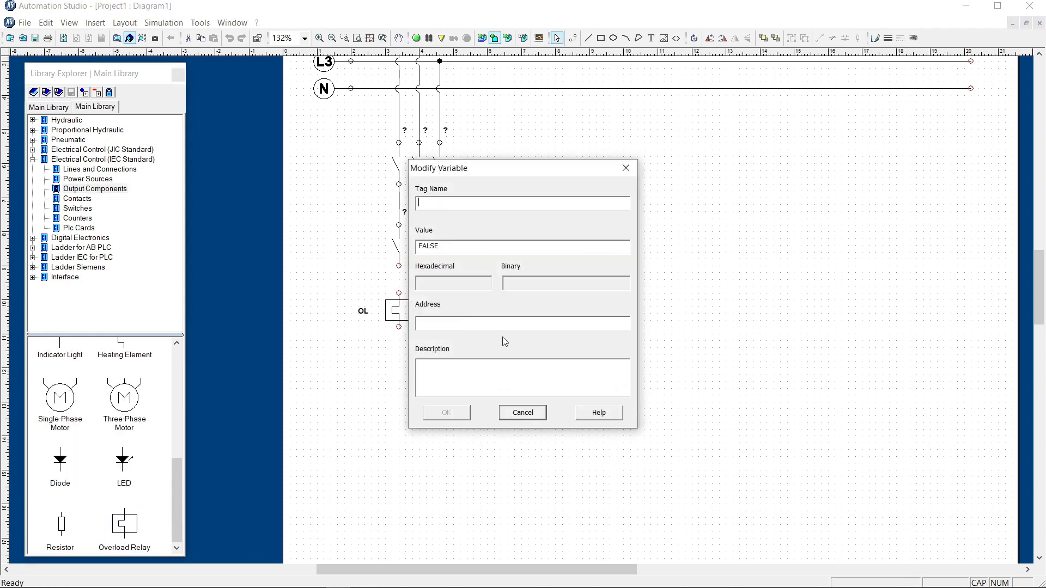
{"action": "type", "text": "OL"}
{"action": "left_click", "coordinate": [435, 409]}
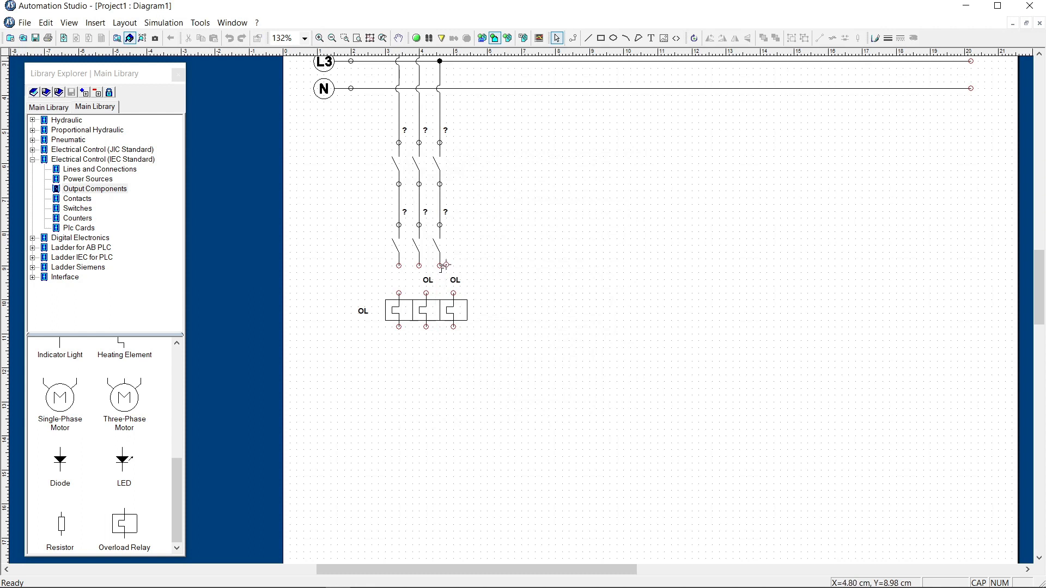
- Wire the lower terminals of the second contact row to the upper terminals of the three overload relays
{"action": "left_click_drag", "start_coordinate": [452, 265], "coordinate": [450, 294]}
{"action": "left_click_drag", "start_coordinate": [421, 267], "coordinate": [423, 293]}
{"action": "left_click_drag", "start_coordinate": [396, 280], "coordinate": [400, 293]}
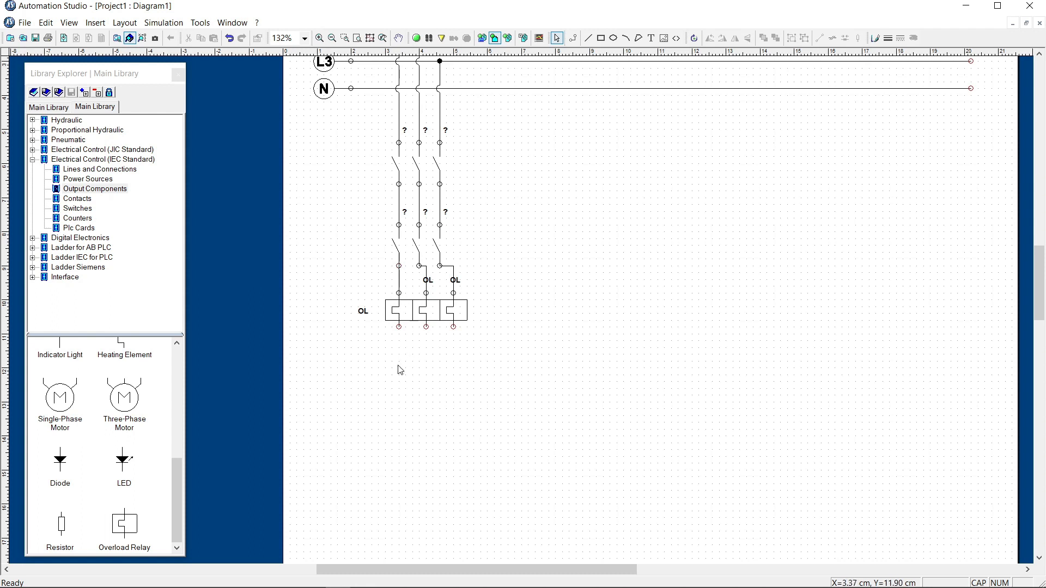
- Place a three-phase motor tagged M1 below the overload relays and enlarge it so its terminals align with theirs
{"action": "scroll", "coordinate": [401, 366], "scroll_direction": "up", "scroll_amount": 3}
{"action": "scroll", "coordinate": [403, 366], "scroll_direction": "down", "scroll_amount": 3}
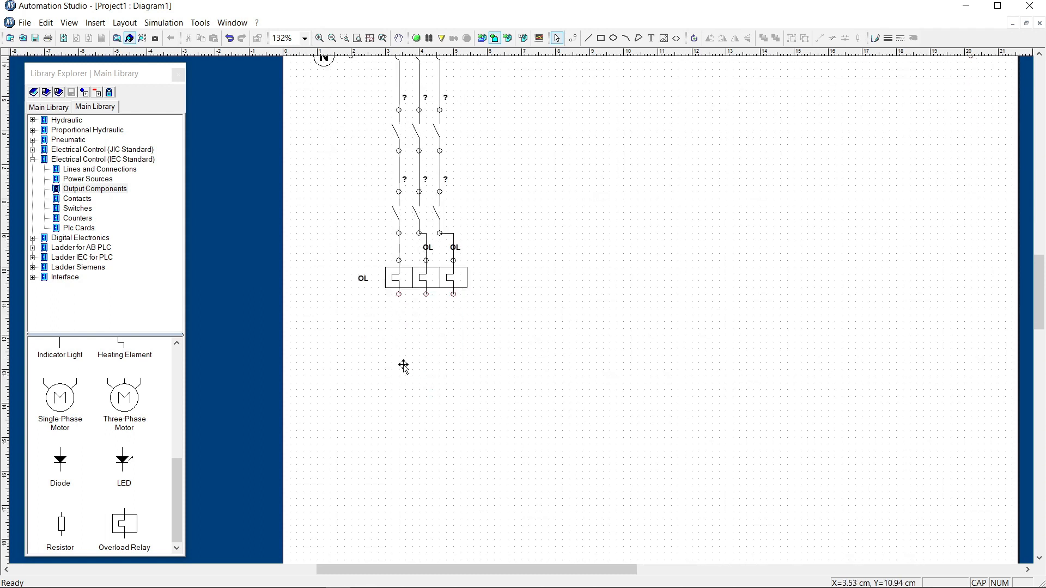
{"action": "scroll", "coordinate": [403, 366], "scroll_direction": "down", "scroll_amount": 1}
{"action": "left_click_drag", "start_coordinate": [124, 398], "coordinate": [436, 360]}
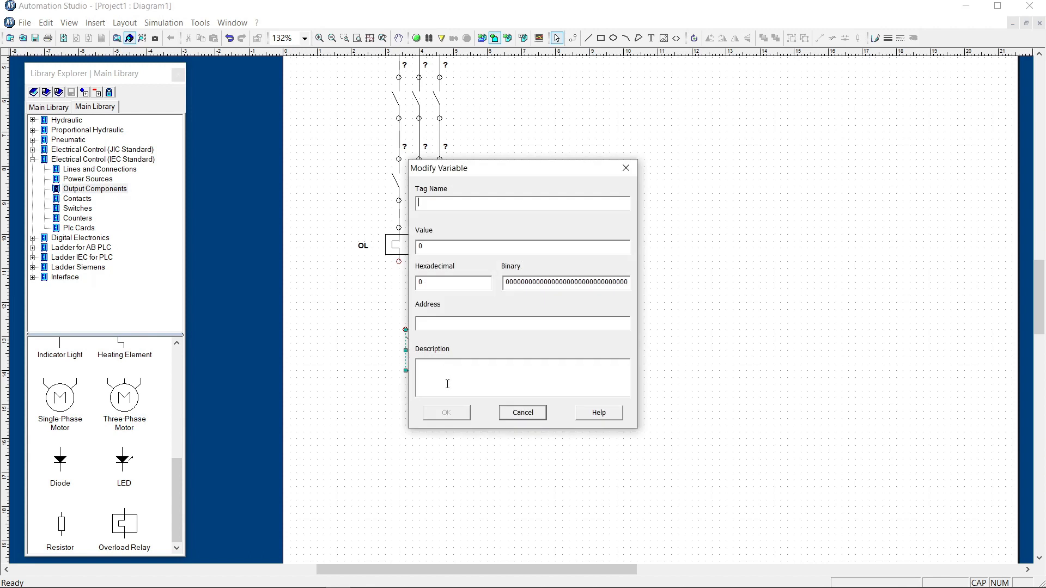
{"action": "type", "text": "M1"}
{"action": "left_click", "coordinate": [447, 414]}
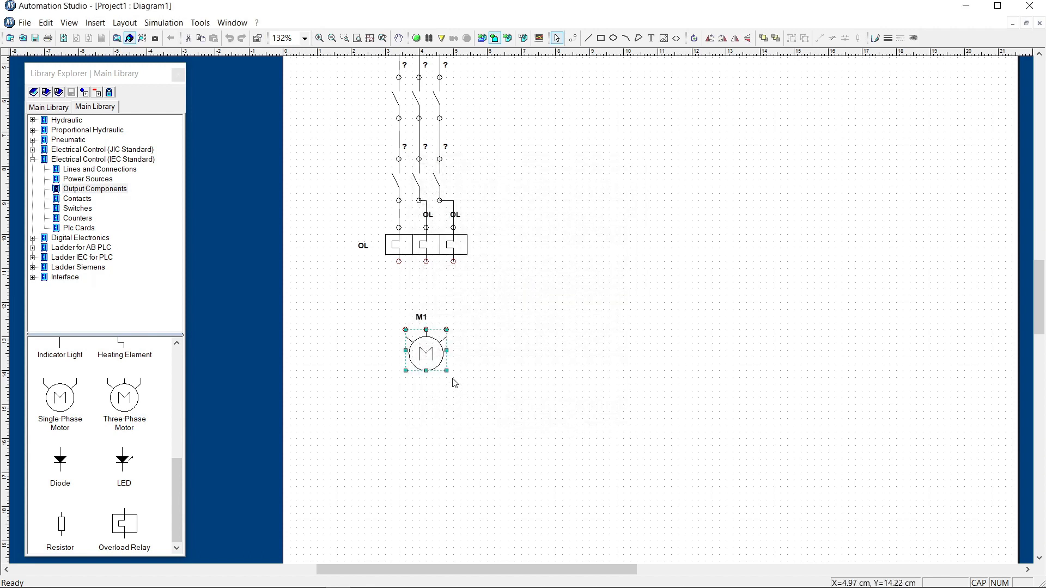
{"action": "mouse_move", "coordinate": [448, 371]}
{"action": "left_mouse_down"}
{"action": "mouse_move", "coordinate": [461, 385]}
{"action": "mouse_move", "coordinate": [432, 365]}
{"action": "left_mouse_up"}
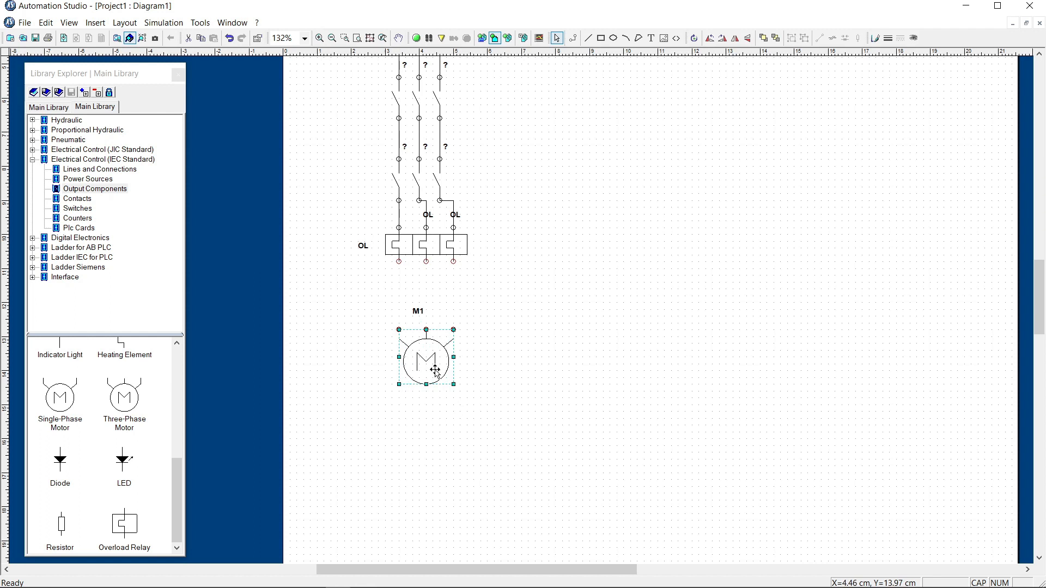
{"action": "left_click", "coordinate": [519, 352]}
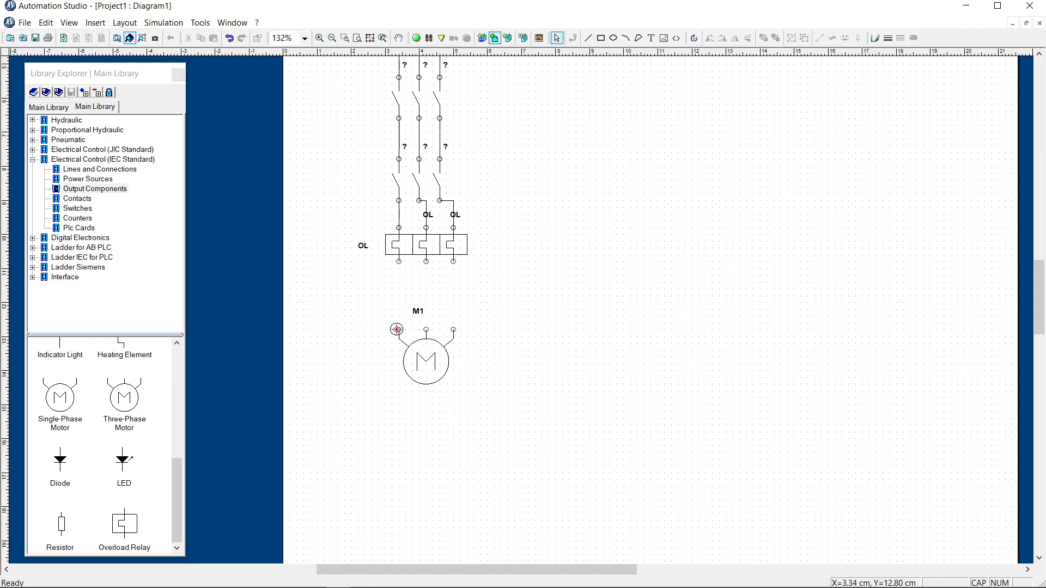
- Wire the three motor terminals to the lower terminals of the overload relays
{"action": "mouse_move", "coordinate": [398, 330]}
{"action": "left_mouse_down"}
{"action": "mouse_move", "coordinate": [397, 260]}
{"action": "mouse_move", "coordinate": [426, 301]}
{"action": "mouse_move", "coordinate": [426, 327]}
{"action": "left_mouse_up"}
{"action": "left_click", "coordinate": [397, 261]}
{"action": "left_click_drag", "start_coordinate": [453, 261], "coordinate": [452, 329]}
- Move the M1 label to the left side of the motor symbol
{"action": "left_click", "coordinate": [417, 311]}
{"action": "left_click_drag", "start_coordinate": [418, 311], "coordinate": [383, 369]}
{"action": "left_click", "coordinate": [495, 310]}
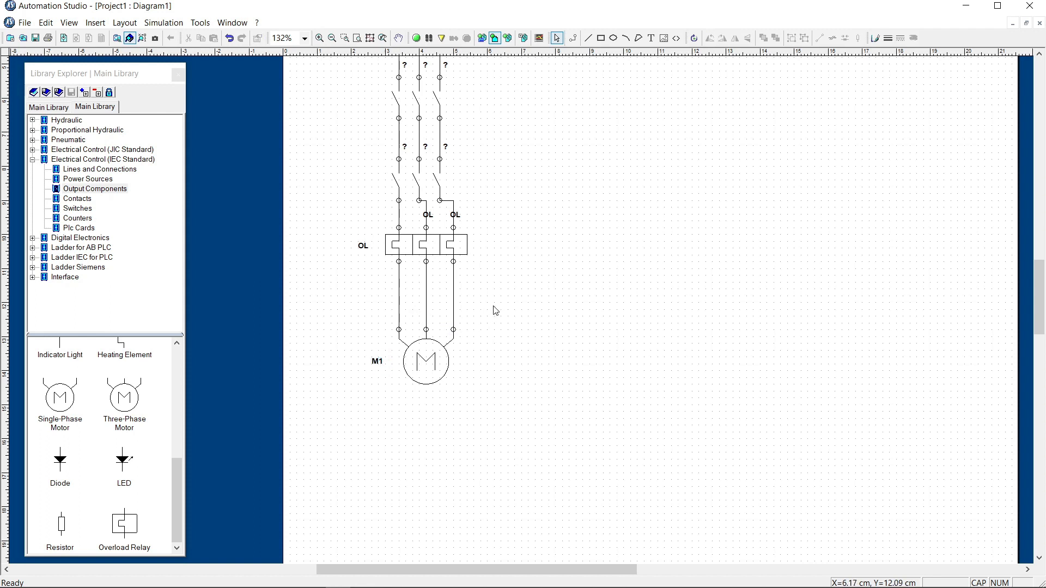
- Hide the displayed tag name of the middle overload relay
{"action": "scroll", "coordinate": [497, 308], "scroll_direction": "up", "scroll_amount": 3}
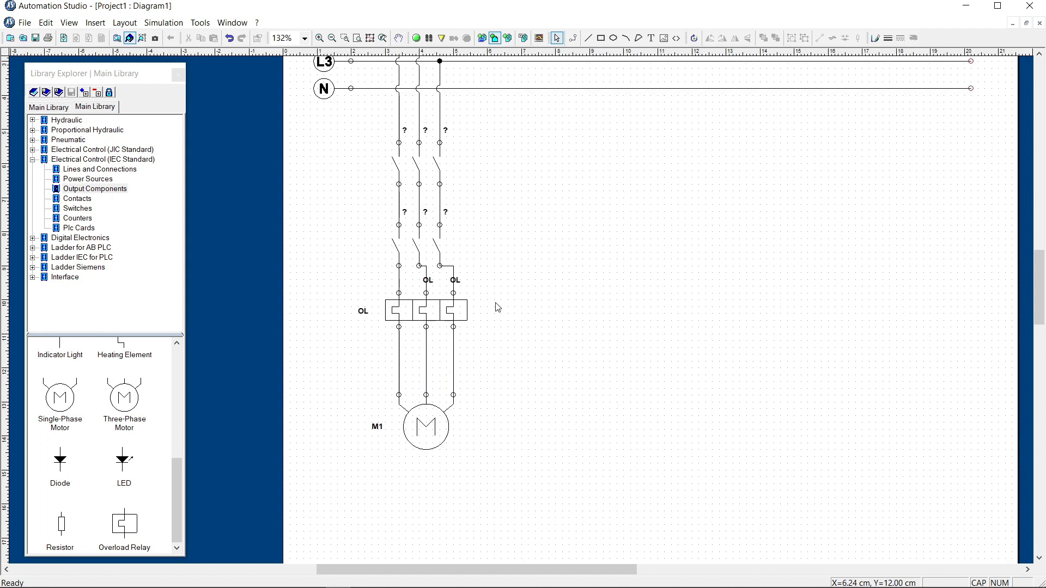
{"action": "scroll", "coordinate": [497, 308], "scroll_direction": "up", "scroll_amount": 3}
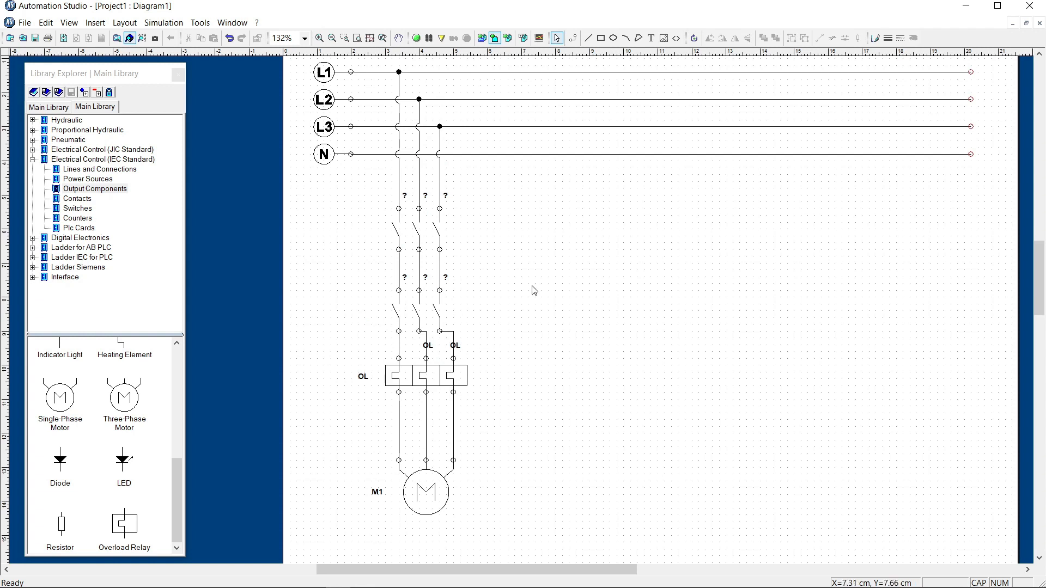
{"action": "double_click", "coordinate": [432, 375]}
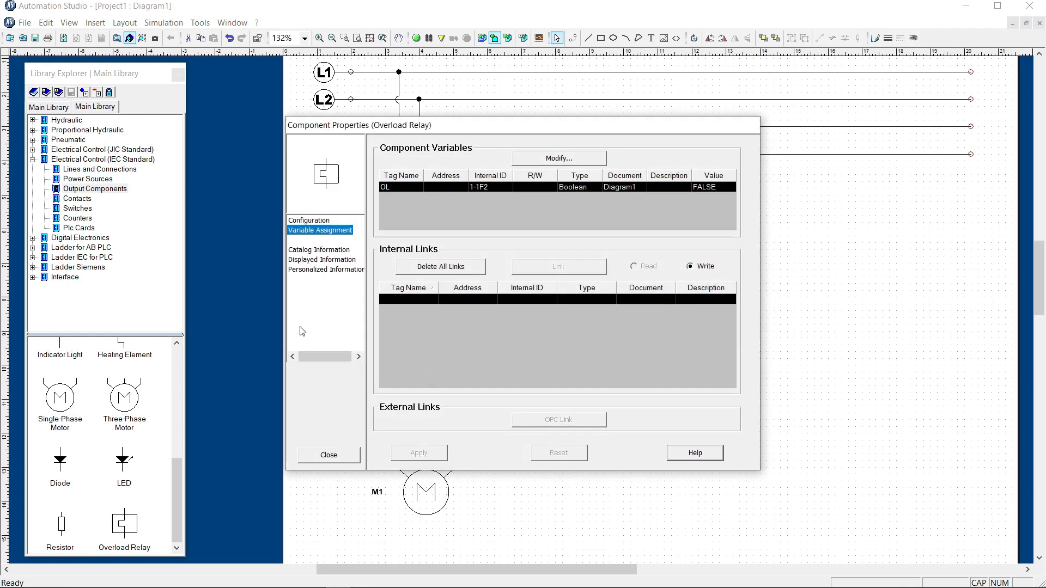
{"action": "left_click", "coordinate": [316, 260]}
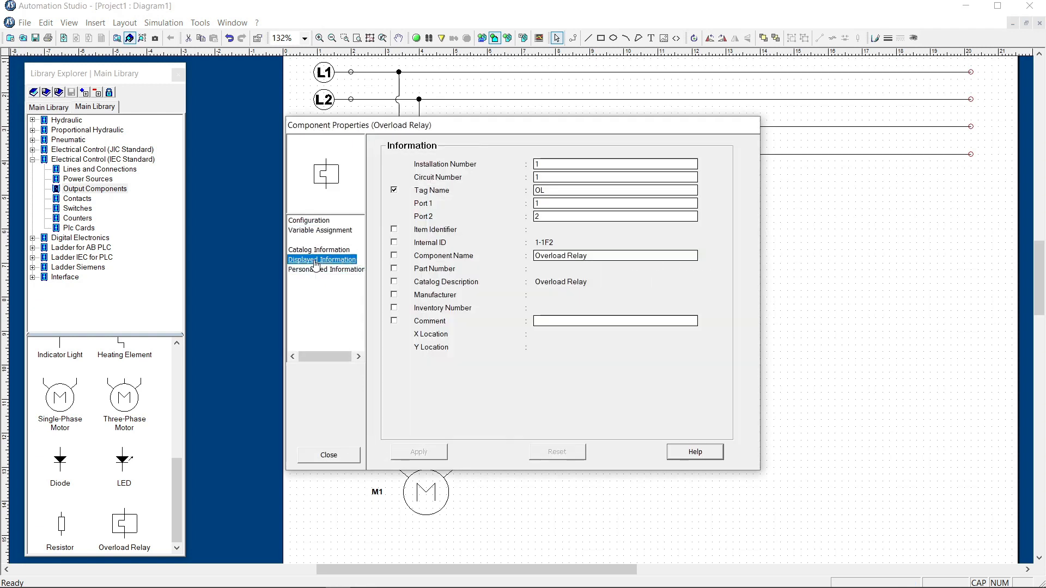
{"action": "left_click", "coordinate": [394, 191]}
{"action": "left_click", "coordinate": [410, 453]}
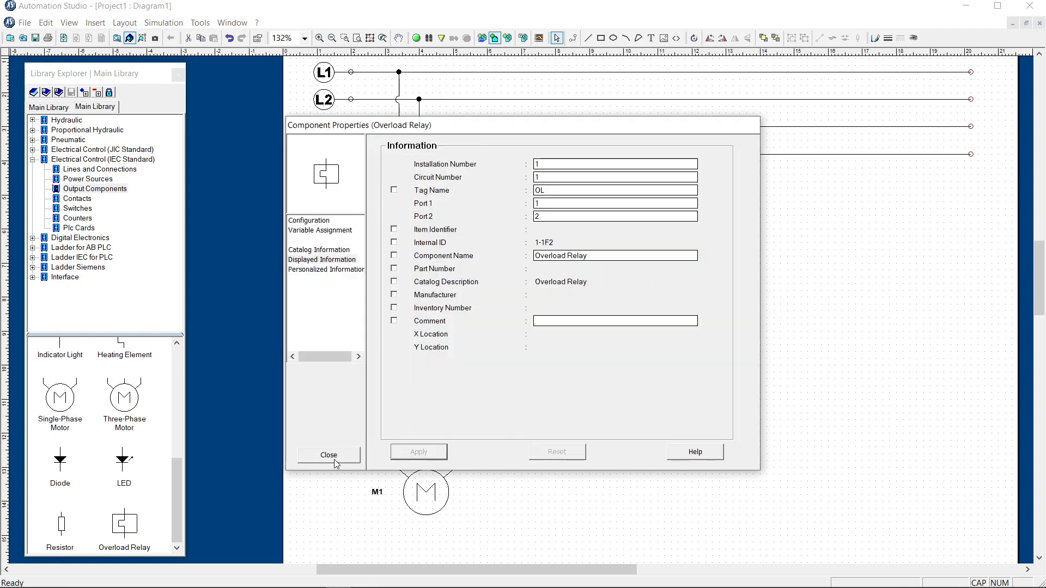
{"action": "left_click", "coordinate": [327, 455]}
- Hide the displayed tag name of the third overload relay, above the motor's last terminal
{"action": "double_click", "coordinate": [455, 376]}
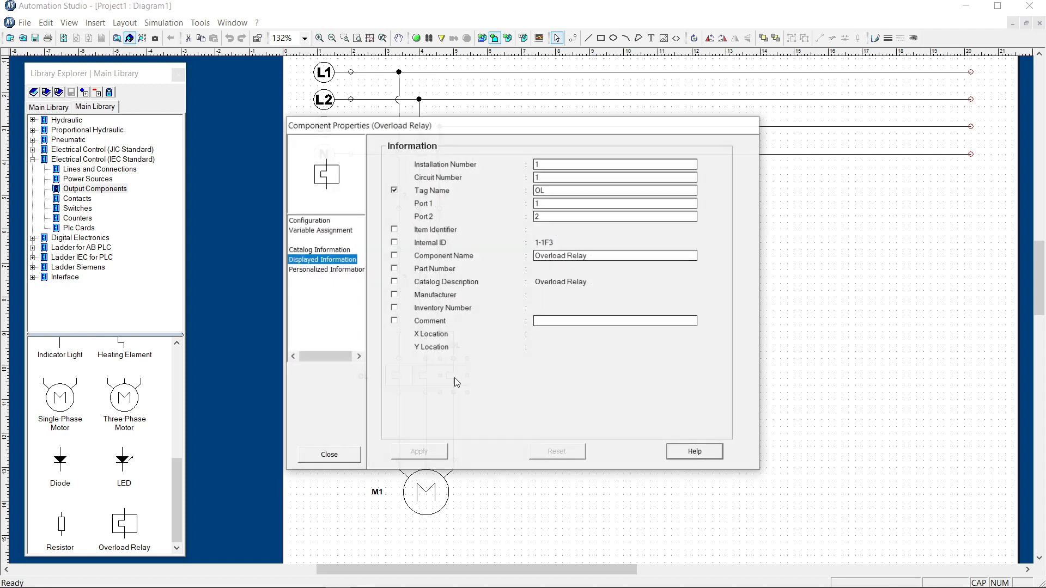
{"action": "left_click", "coordinate": [394, 190]}
{"action": "left_click", "coordinate": [414, 451]}
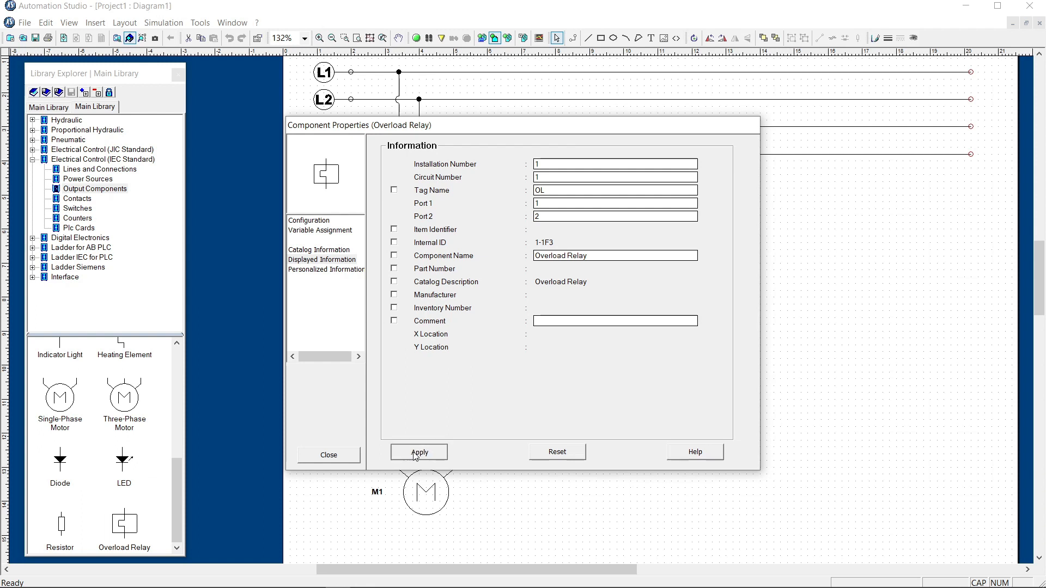
{"action": "left_click", "coordinate": [329, 455]}
{"action": "left_click", "coordinate": [510, 308]}
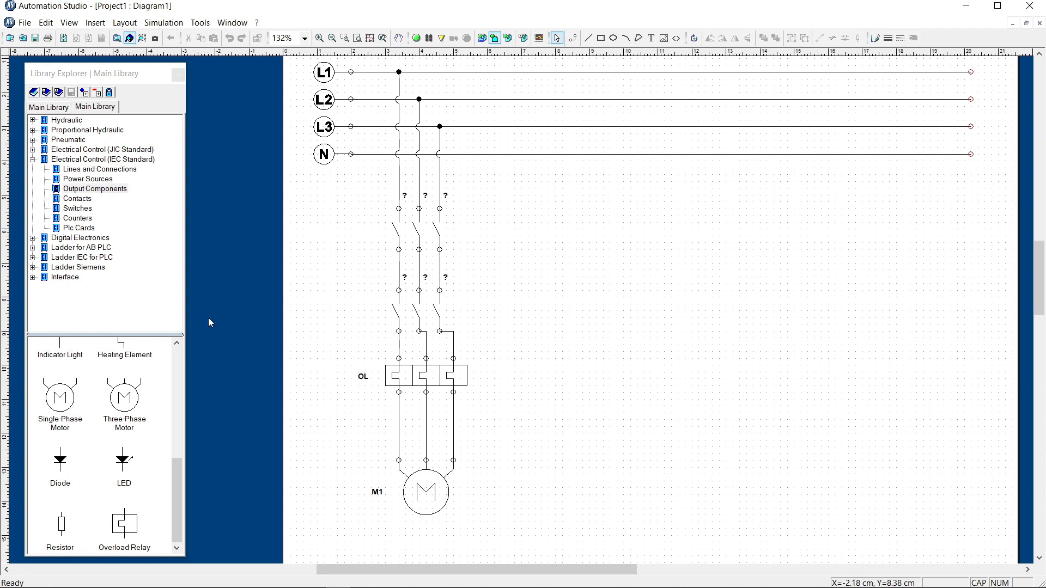
- Place an IEC coil tagged CB beside the first contact of the upper contact row, below the N line
{"action": "left_click_drag", "start_coordinate": [177, 480], "coordinate": [196, 375]}
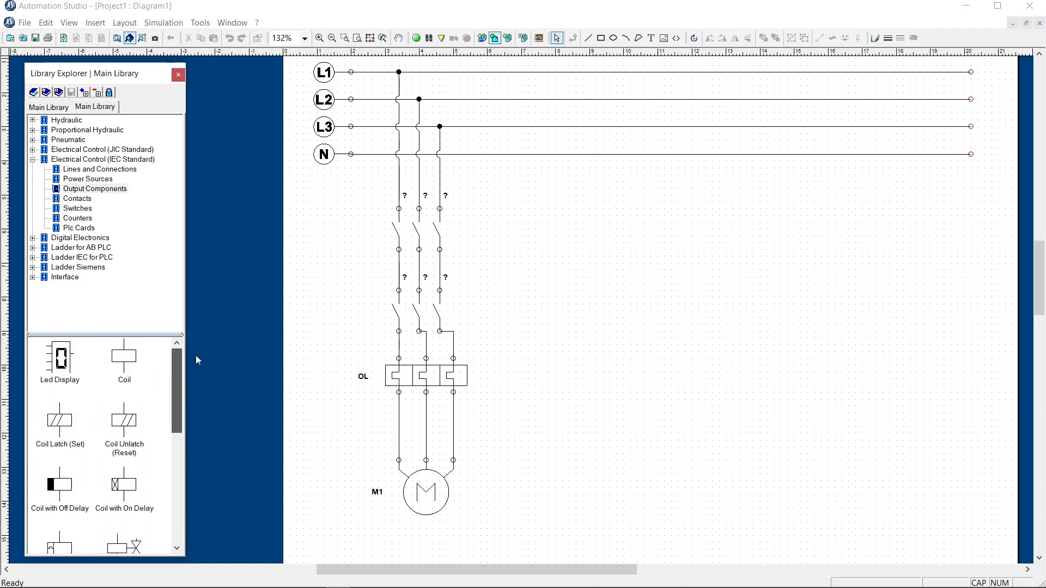
{"action": "left_click_drag", "start_coordinate": [129, 363], "coordinate": [365, 231]}
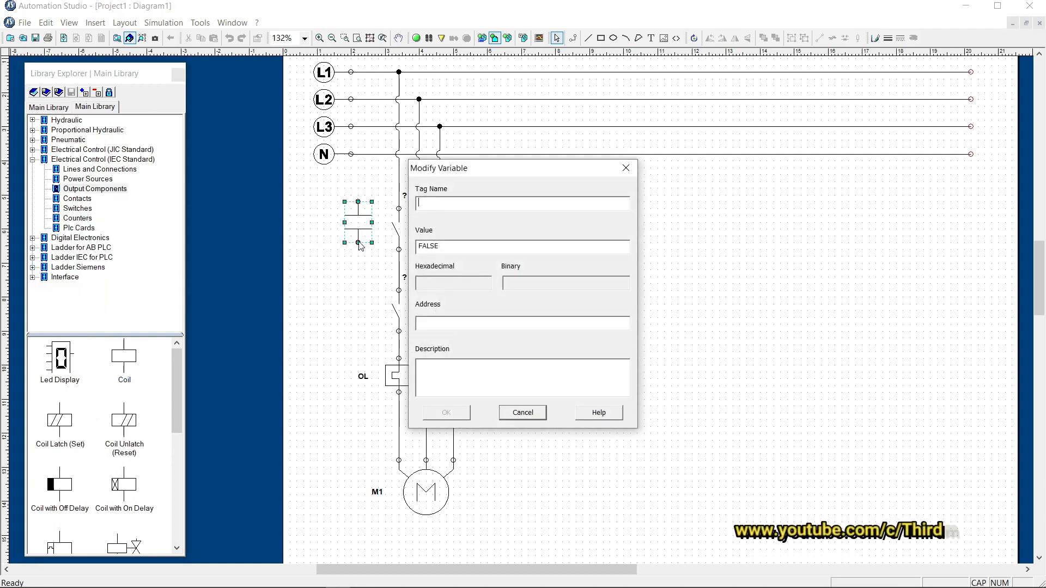
{"action": "type", "text": "CB"}
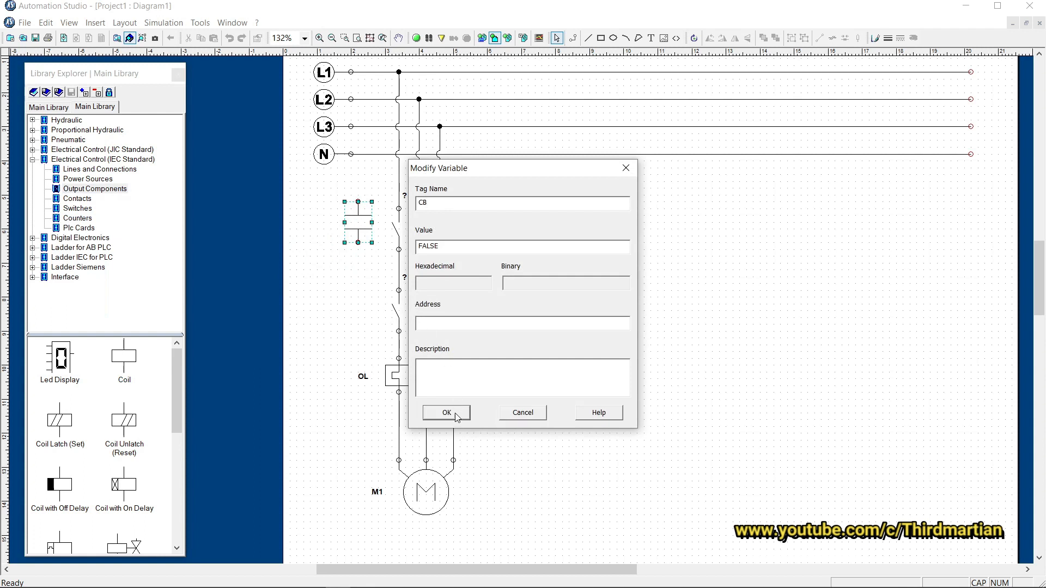
{"action": "left_click", "coordinate": [446, 412]}
{"action": "left_click", "coordinate": [349, 277]}
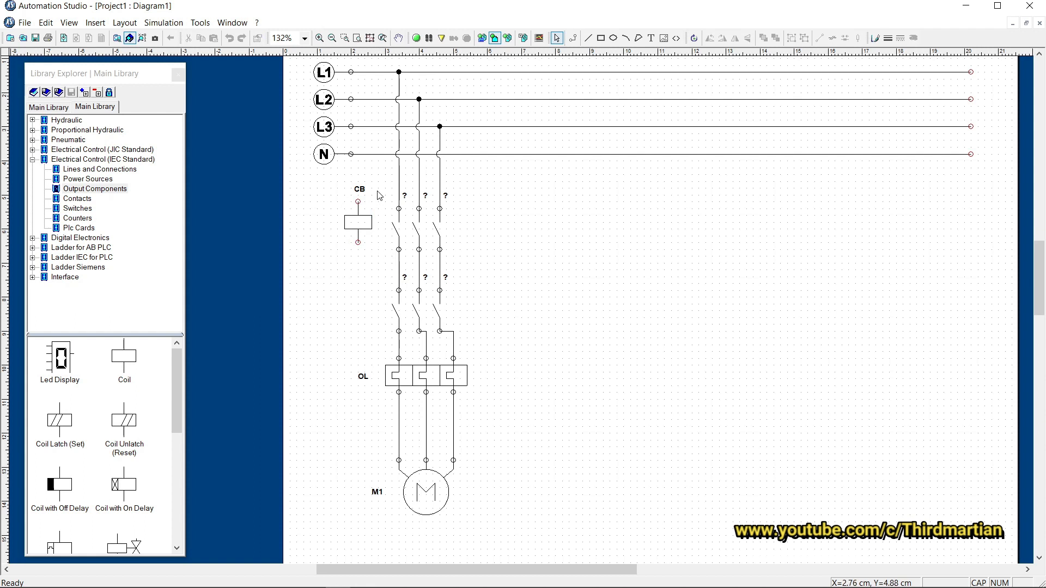
- Add a JIC normally open toggle switch, rotate it vertical and attach it to the CB coil's upper terminal
{"action": "left_click", "coordinate": [178, 381]}
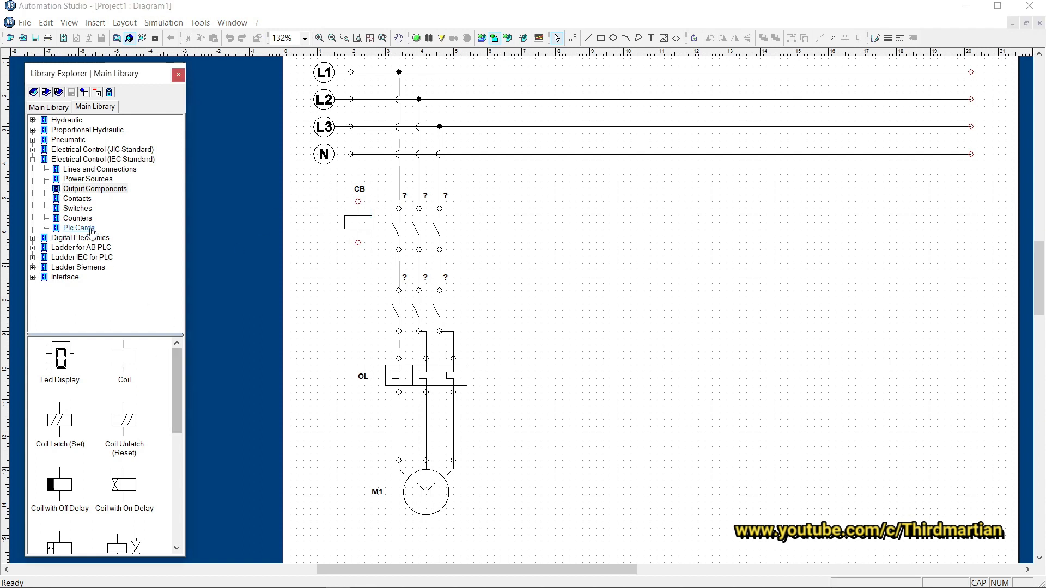
{"action": "left_click", "coordinate": [77, 210]}
{"action": "left_click", "coordinate": [181, 428]}
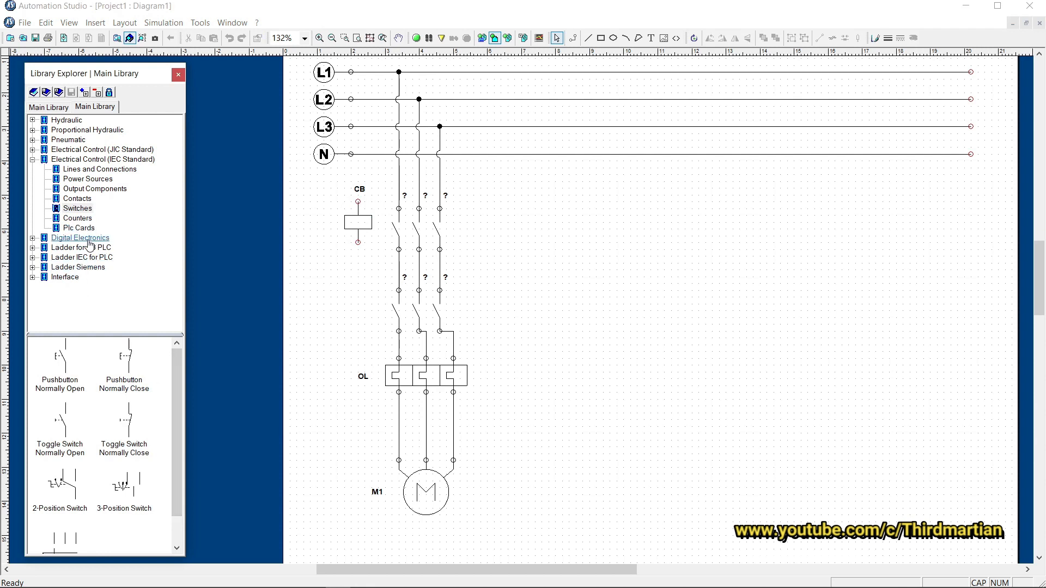
{"action": "left_click", "coordinate": [32, 150]}
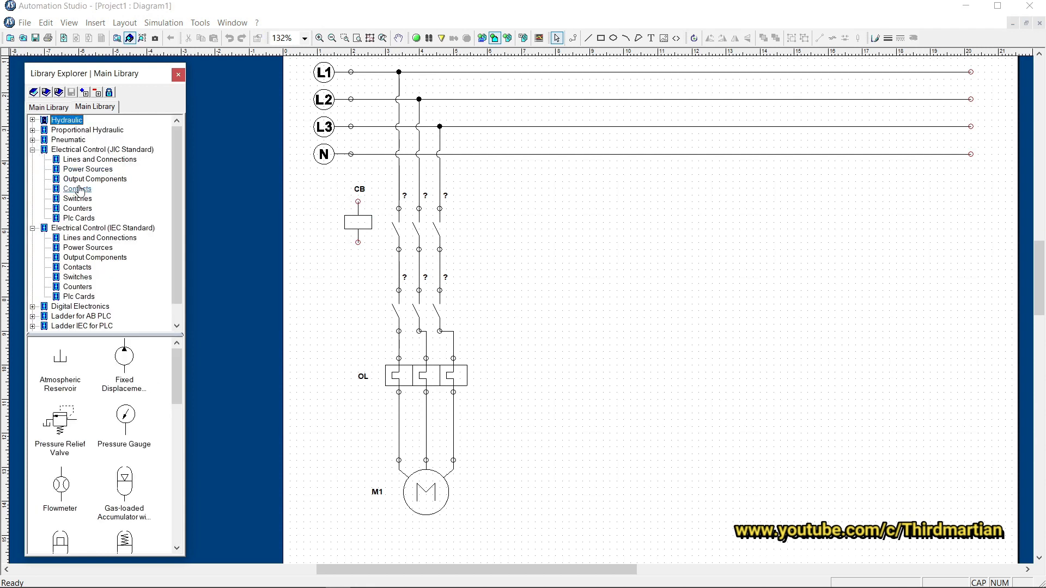
{"action": "left_click", "coordinate": [85, 198]}
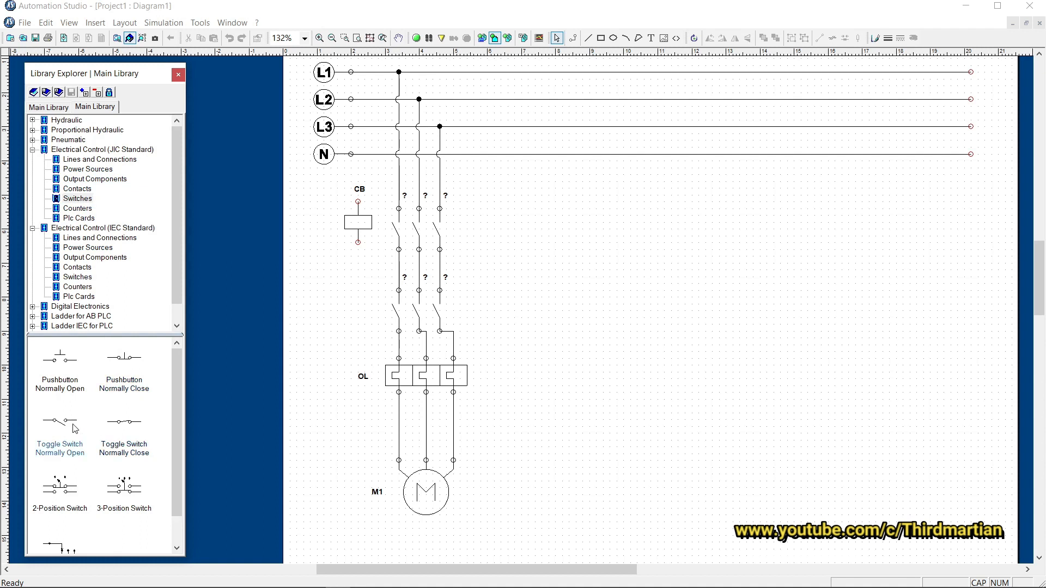
{"action": "left_click_drag", "start_coordinate": [67, 428], "coordinate": [331, 201]}
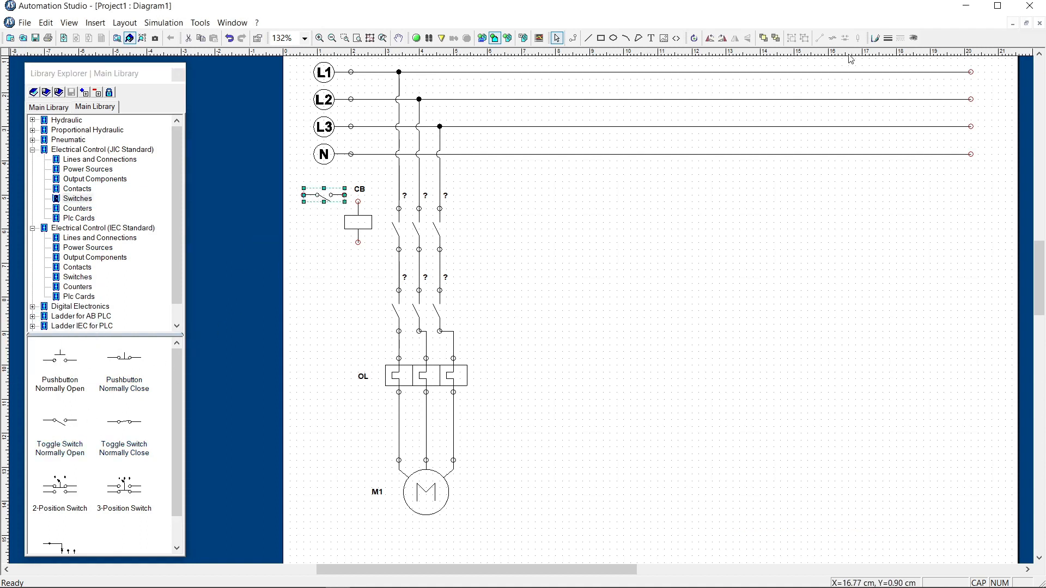
{"action": "left_click", "coordinate": [721, 38]}
{"action": "left_click_drag", "start_coordinate": [323, 199], "coordinate": [360, 194]}
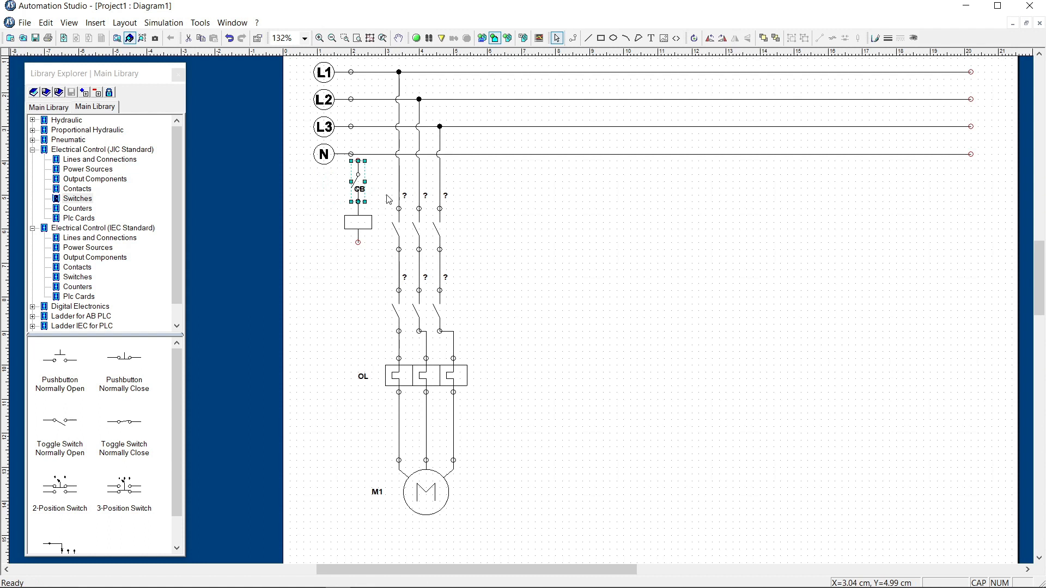
- Wire the toggle switch to N and the coil's lower terminal to L1, and move the CB label to the left of the coil
{"action": "left_click", "coordinate": [359, 159]}
{"action": "left_click", "coordinate": [358, 155]}
{"action": "left_click", "coordinate": [359, 244]}
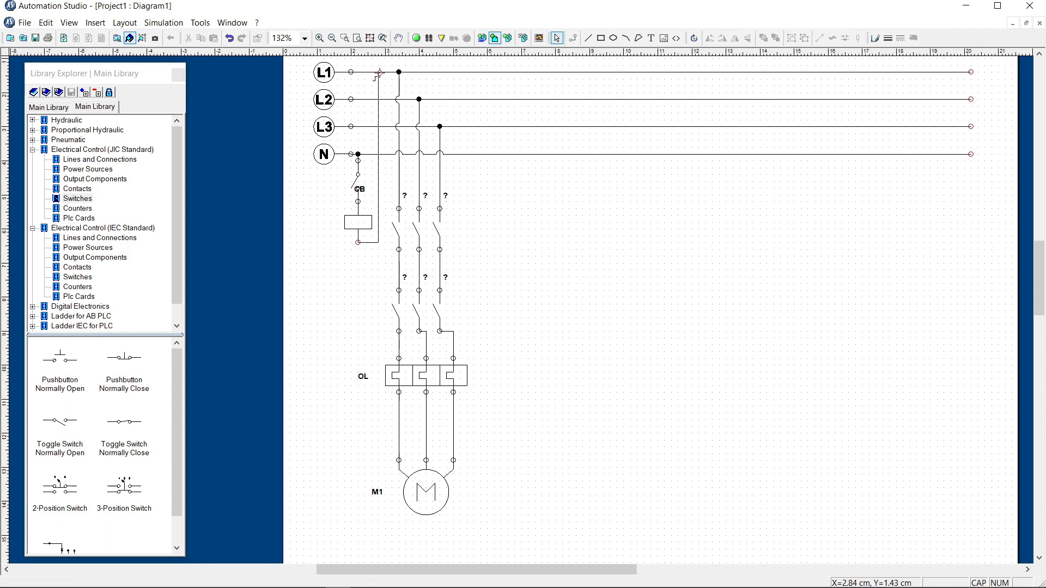
{"action": "left_click_drag", "start_coordinate": [372, 196], "coordinate": [342, 232]}
{"action": "left_click", "coordinate": [352, 264]}
- Simulate the circuit, operate the toggle switch to check how the CB coil and contacts respond, and stop the simulation
{"action": "left_click", "coordinate": [416, 38]}
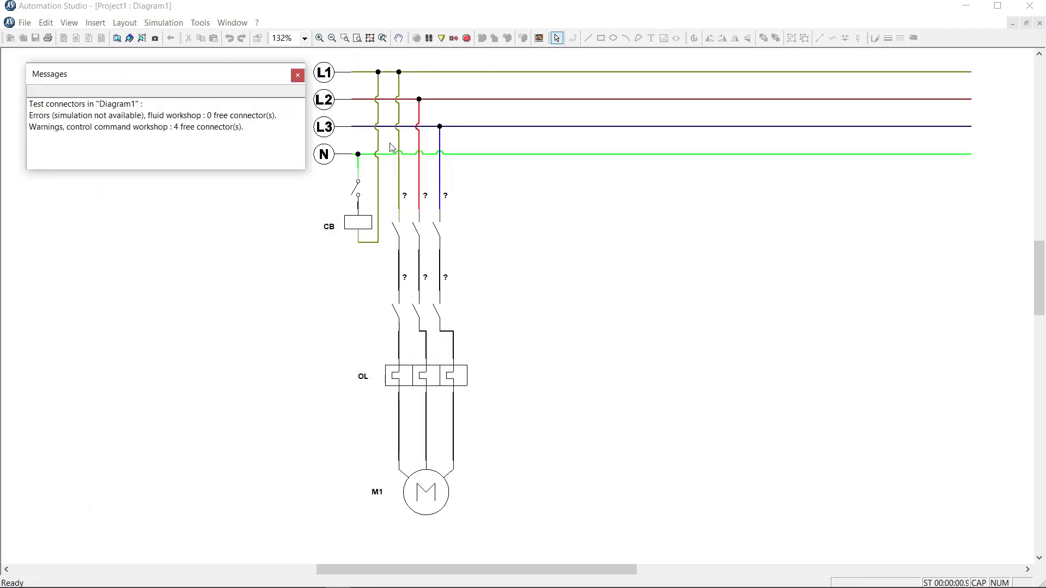
{"action": "left_click", "coordinate": [358, 196]}
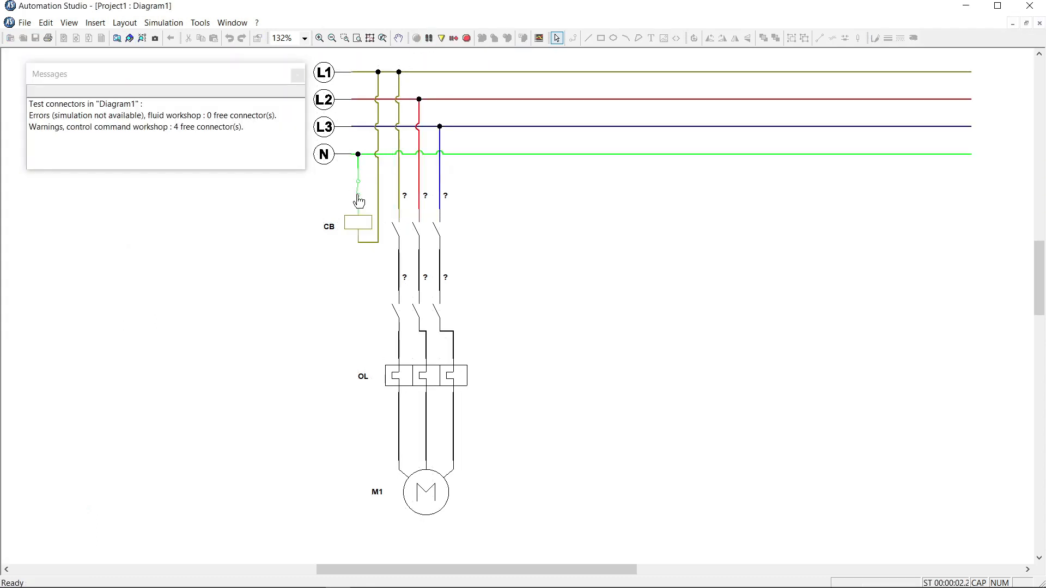
{"action": "left_click", "coordinate": [358, 202]}
{"action": "left_click", "coordinate": [359, 202]}
{"action": "left_click", "coordinate": [359, 202]}
{"action": "left_click", "coordinate": [359, 202]}
{"action": "left_click", "coordinate": [359, 202]}
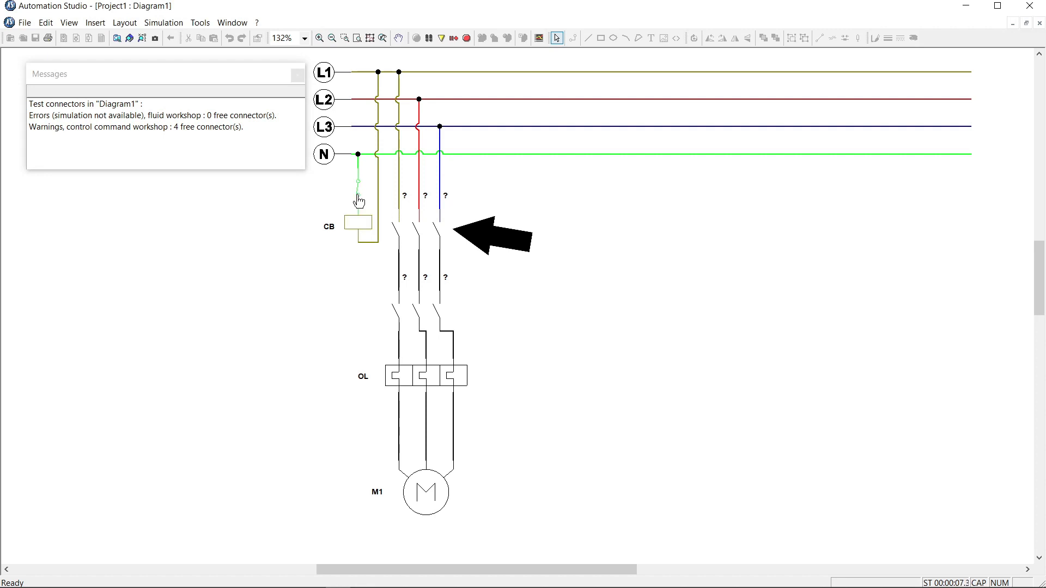
{"action": "left_click", "coordinate": [359, 202]}
{"action": "left_click", "coordinate": [466, 38]}
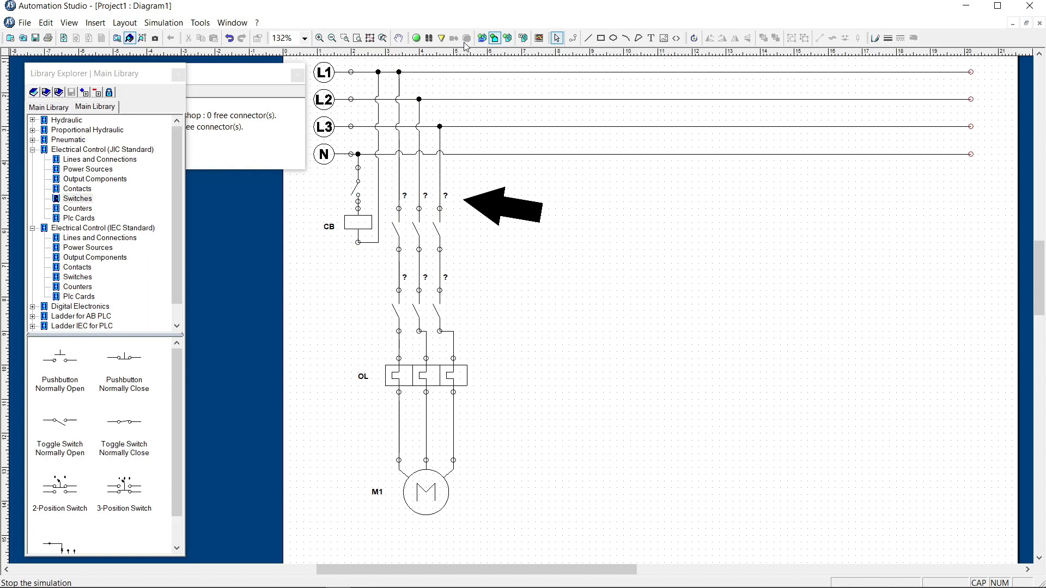
- Link the first contact of the upper row to the CB coil variable
{"action": "left_click", "coordinate": [395, 229]}
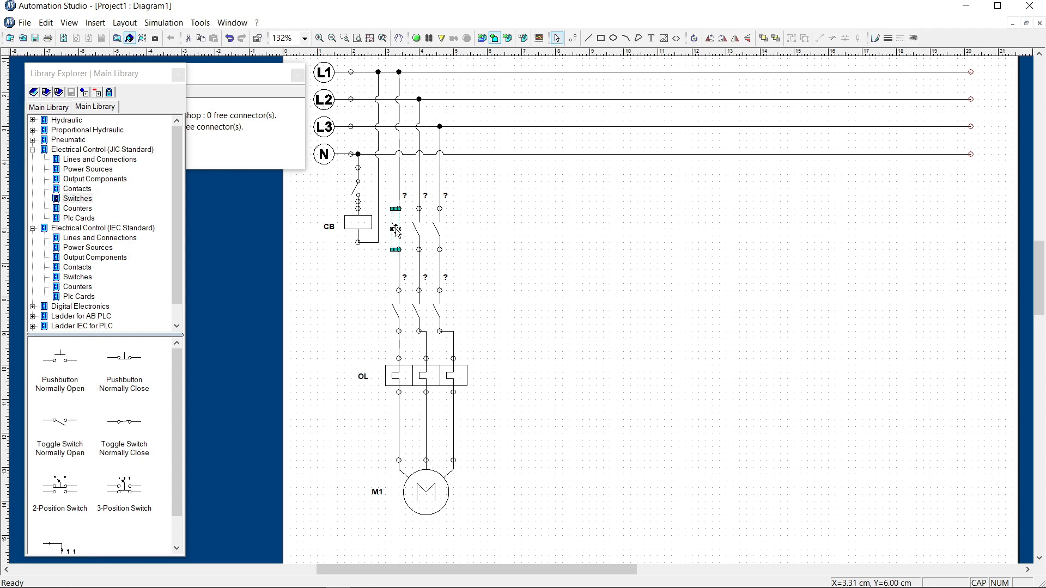
{"action": "double_click", "coordinate": [393, 230]}
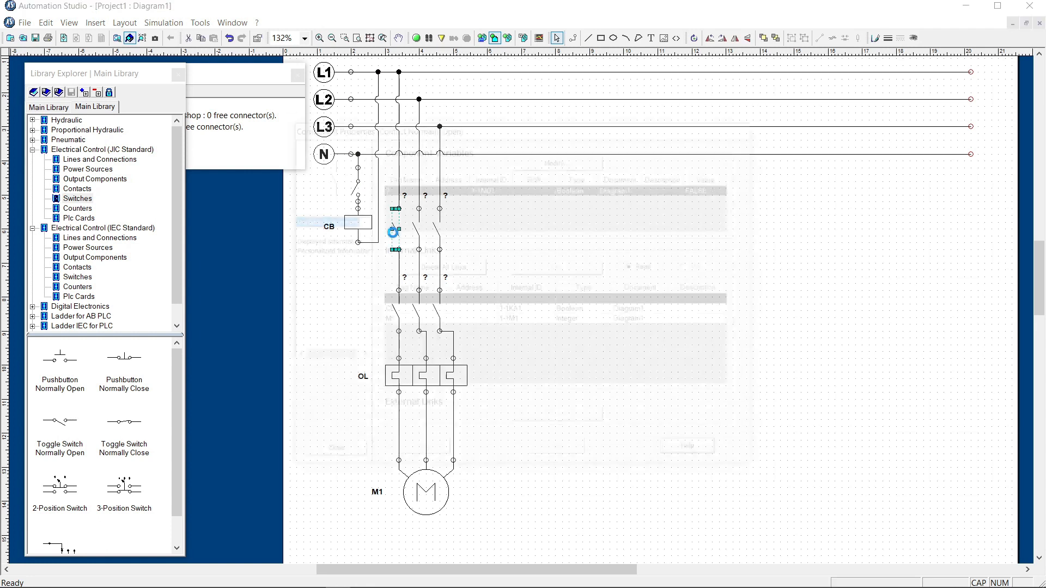
{"action": "left_click", "coordinate": [384, 310]}
{"action": "left_click", "coordinate": [412, 453]}
{"action": "left_click", "coordinate": [328, 455]}
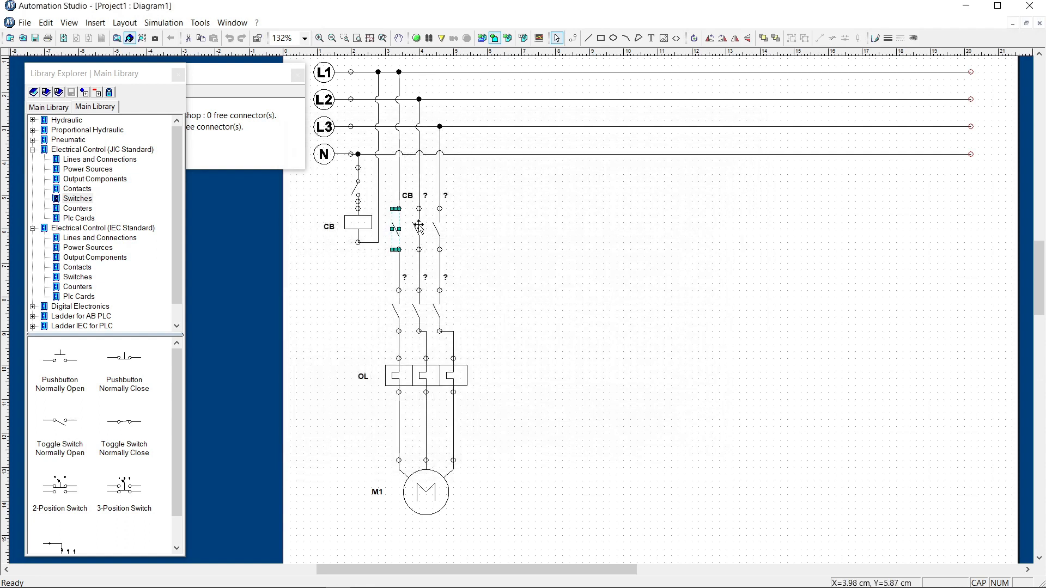
- Link the second contact of the upper row to the CB coil variable and hide its tag name
{"action": "double_click", "coordinate": [418, 226]}
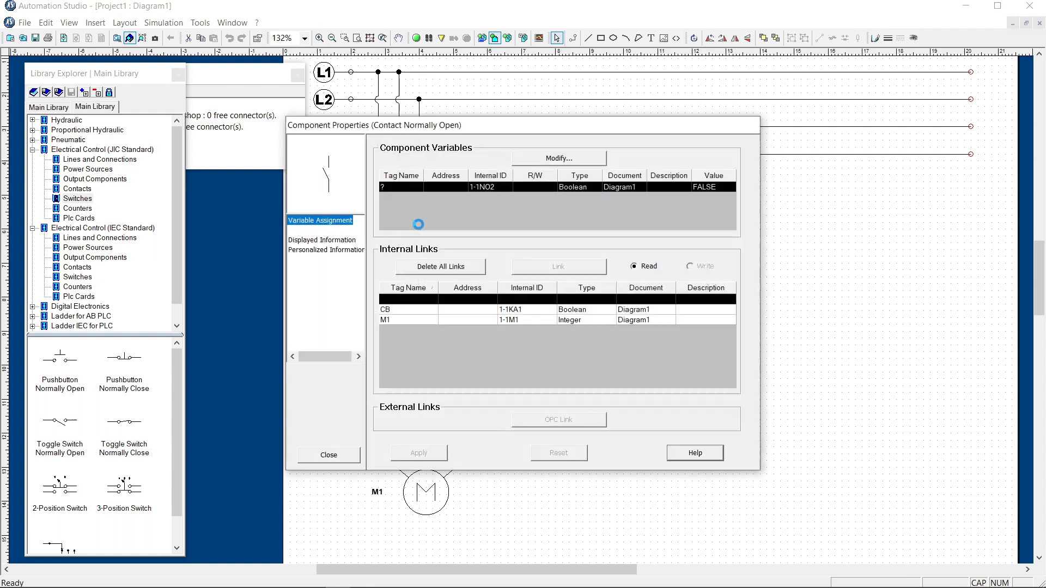
{"action": "left_click", "coordinate": [397, 310]}
{"action": "left_click", "coordinate": [406, 455]}
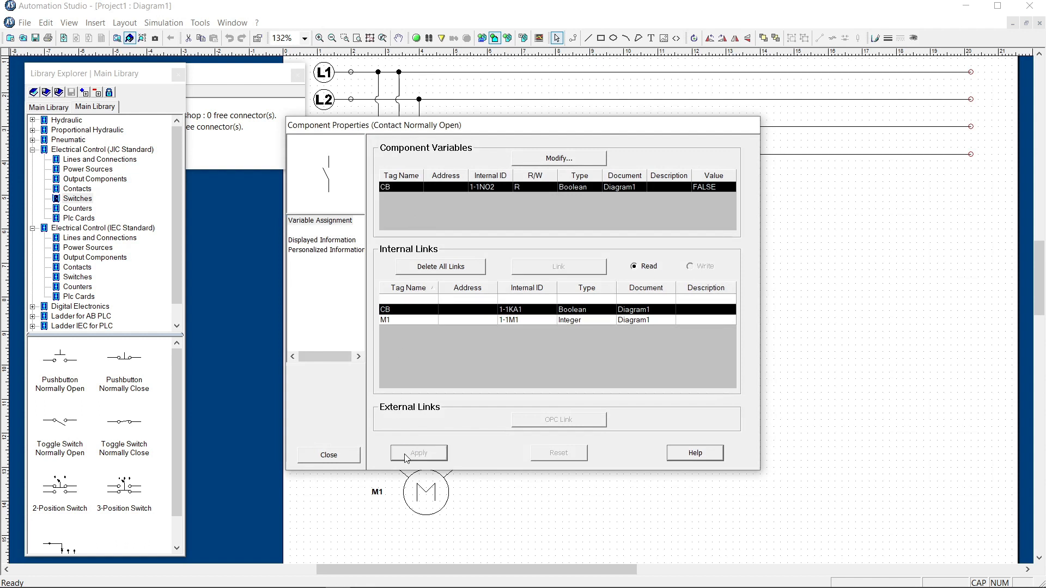
{"action": "left_click", "coordinate": [322, 240]}
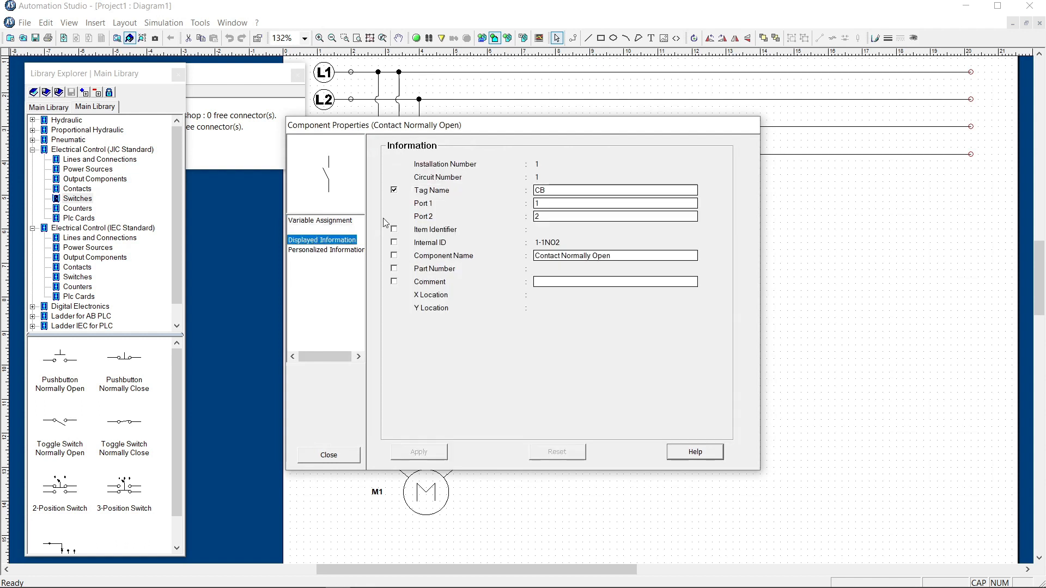
{"action": "left_click", "coordinate": [394, 190]}
{"action": "left_click", "coordinate": [418, 452]}
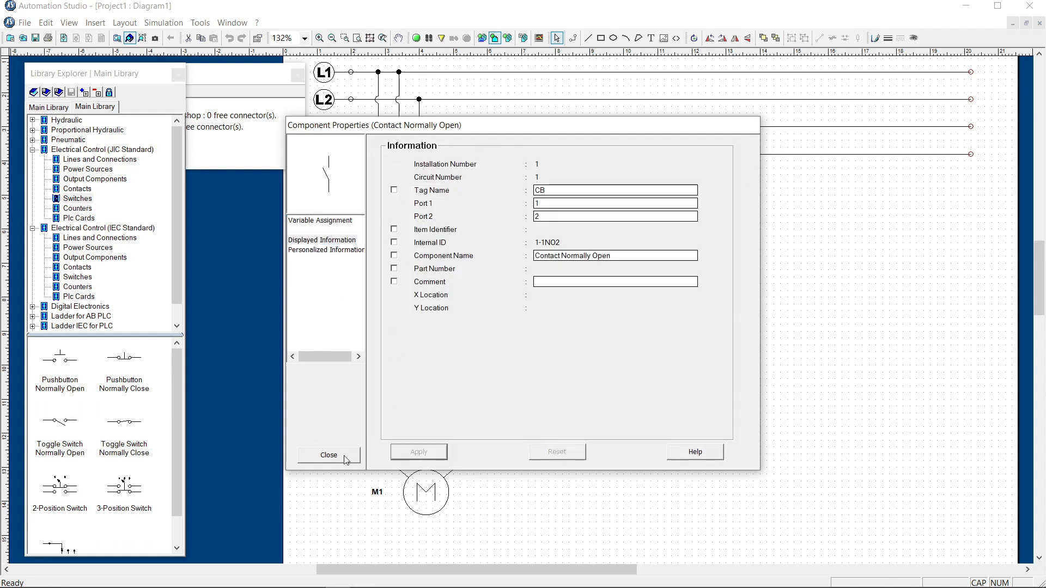
{"action": "left_click", "coordinate": [328, 454]}
- Hide the tag name of the upper row's third contact and link the contact to the CB coil variable
{"action": "double_click", "coordinate": [437, 238]}
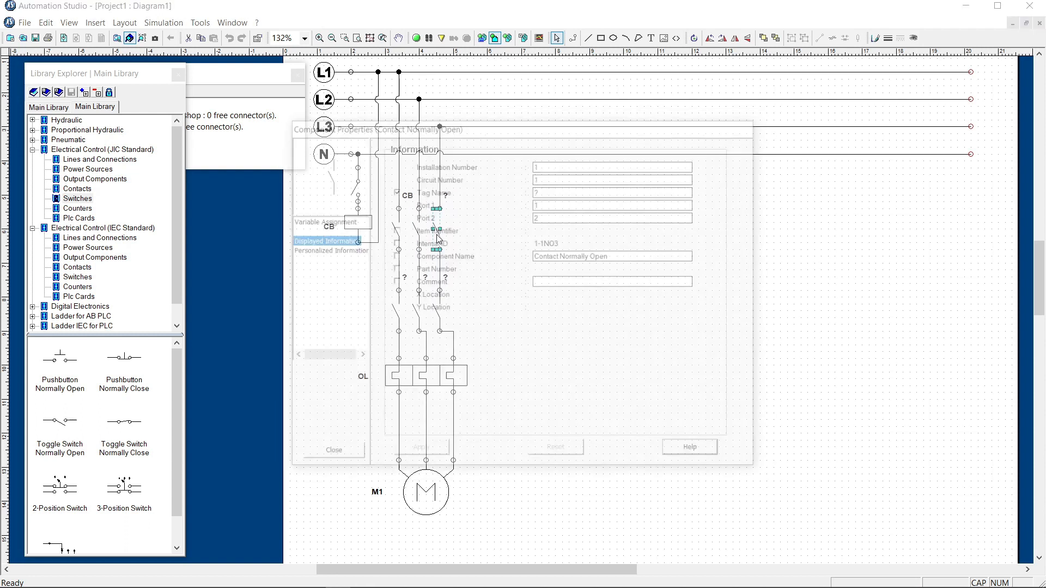
{"action": "left_click", "coordinate": [394, 190]}
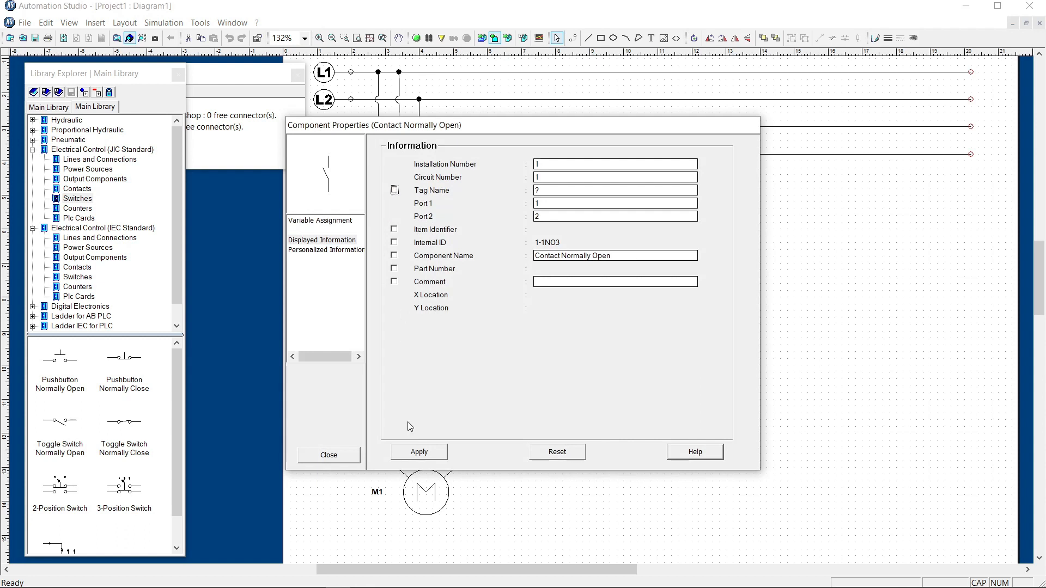
{"action": "left_click", "coordinate": [406, 451]}
{"action": "left_click", "coordinate": [320, 220]}
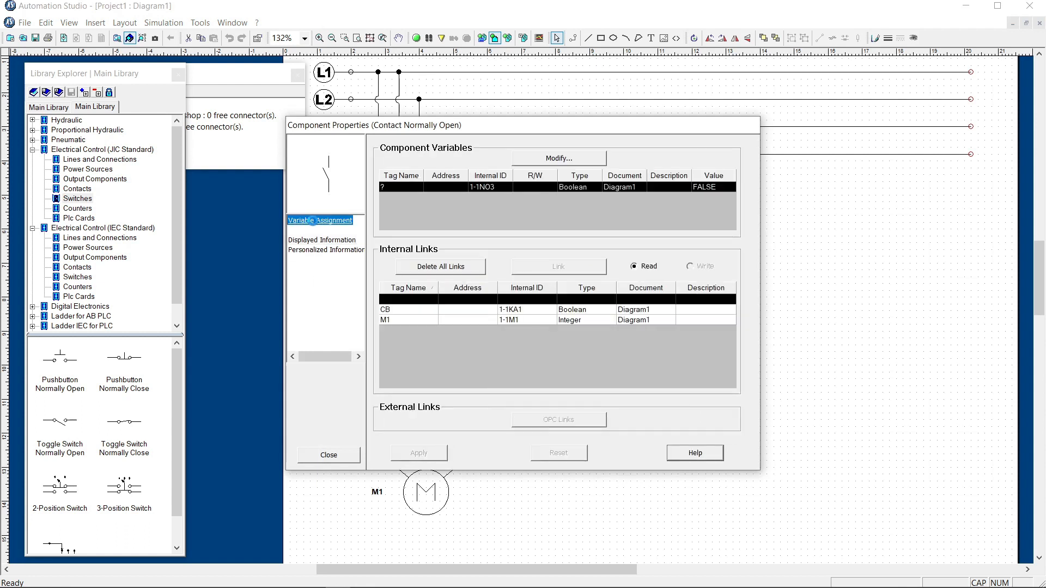
{"action": "left_click", "coordinate": [411, 310]}
{"action": "left_click", "coordinate": [409, 456]}
{"action": "left_click", "coordinate": [337, 460]}
{"action": "left_click", "coordinate": [490, 259]}
- Move the first contact's CB label to the lower left of the upper contact row
{"action": "left_click", "coordinate": [409, 197]}
{"action": "left_click_drag", "start_coordinate": [409, 197], "coordinate": [387, 260]}
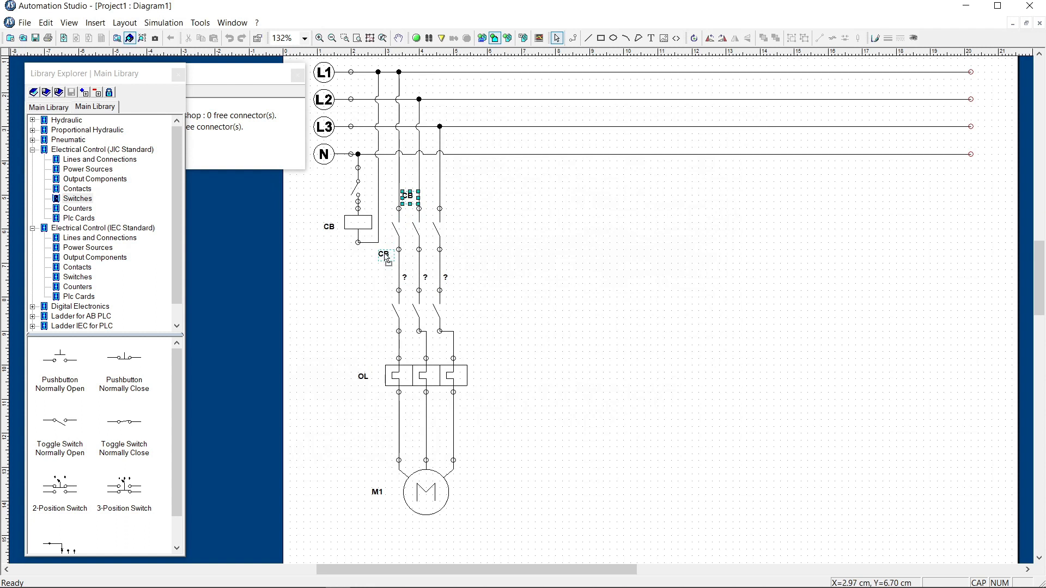
{"action": "left_click_drag", "start_coordinate": [385, 254], "coordinate": [384, 254]}
{"action": "left_click", "coordinate": [521, 229]}
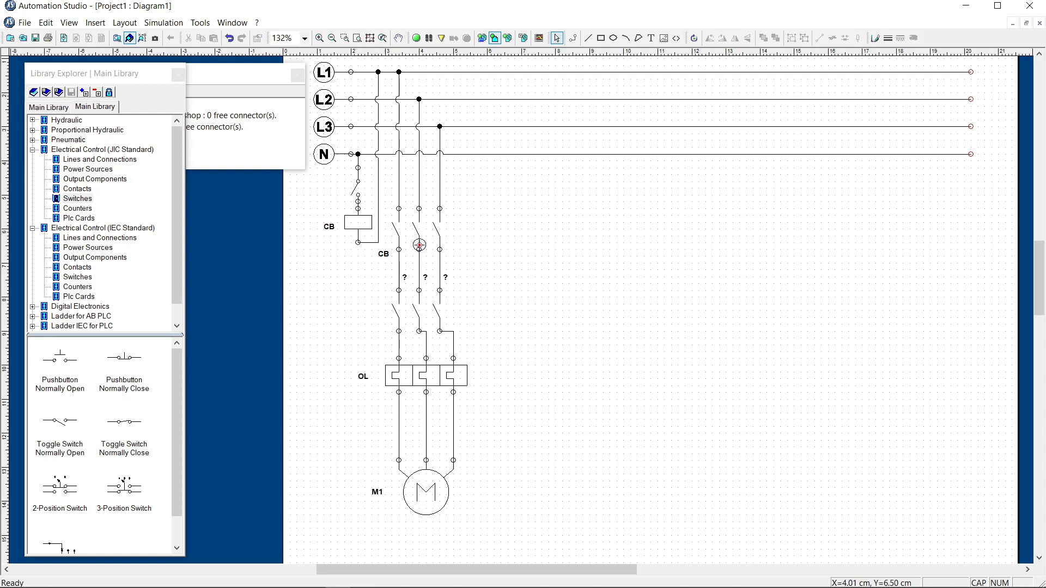
- Hide the tag name of the upper row's first contact
{"action": "left_click", "coordinate": [417, 229]}
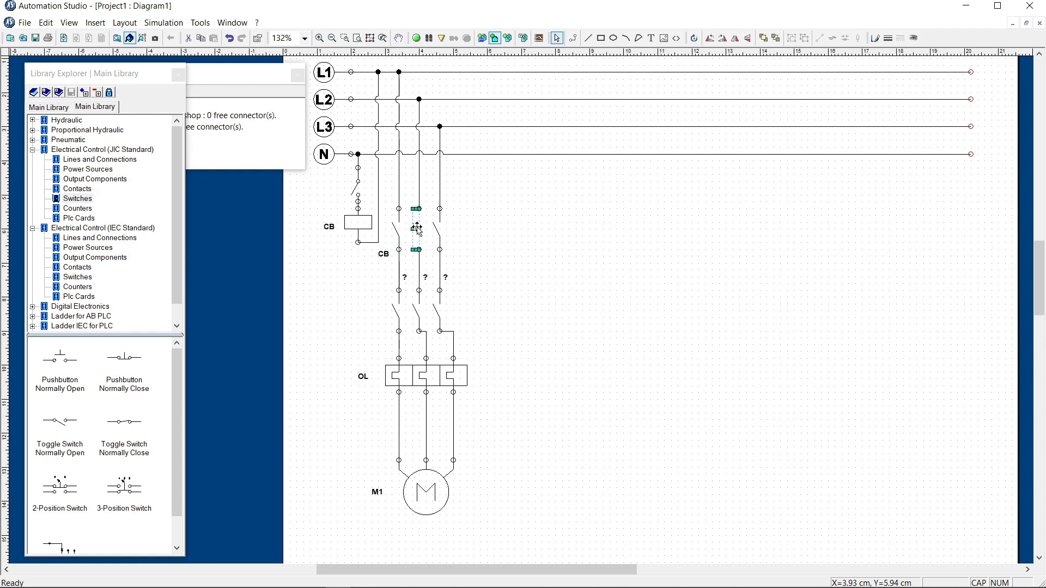
{"action": "double_click", "coordinate": [398, 231]}
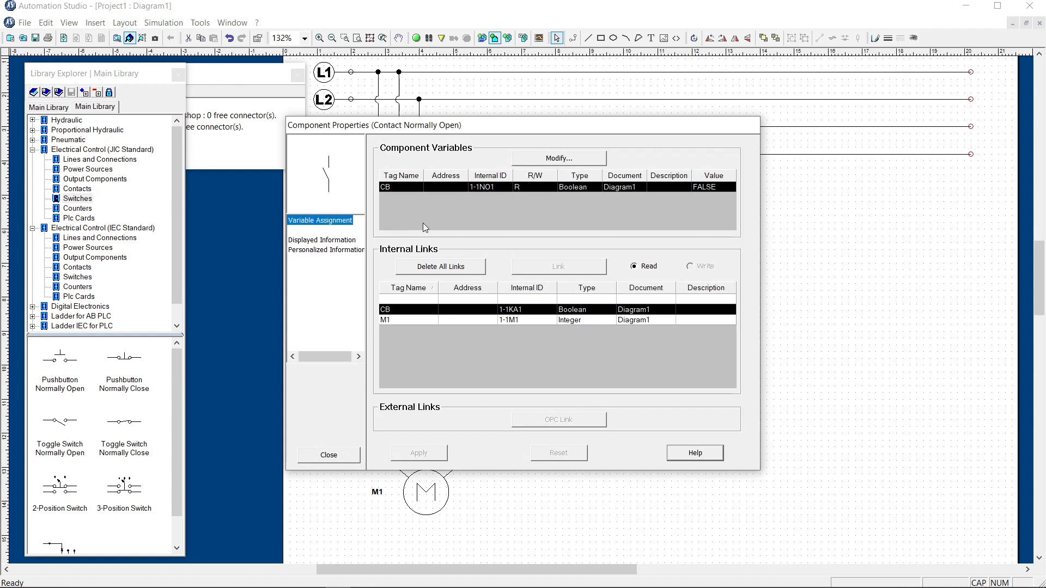
{"action": "left_click", "coordinate": [322, 240]}
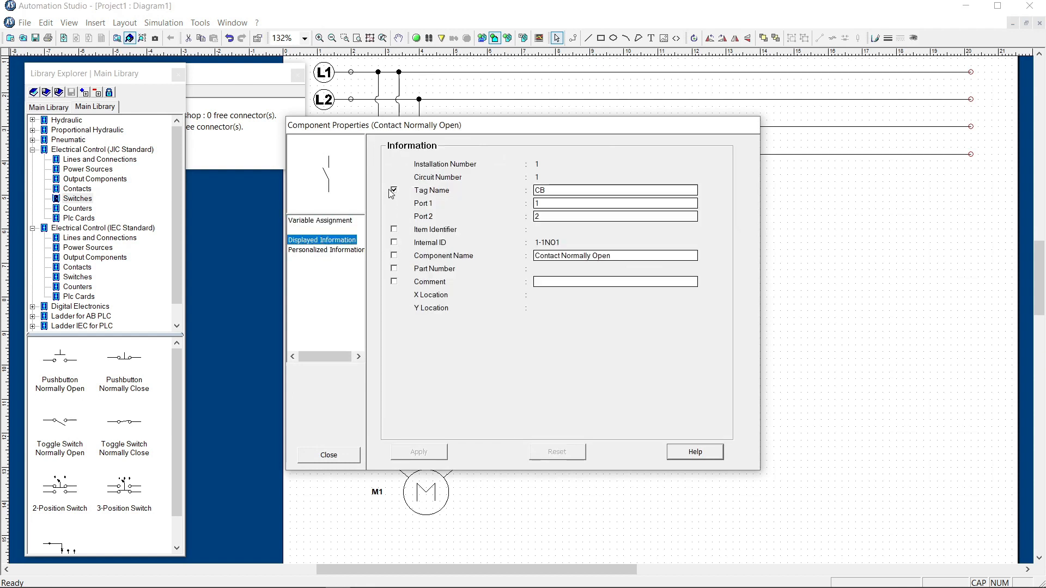
{"action": "left_click", "coordinate": [393, 190]}
{"action": "left_click", "coordinate": [423, 452]}
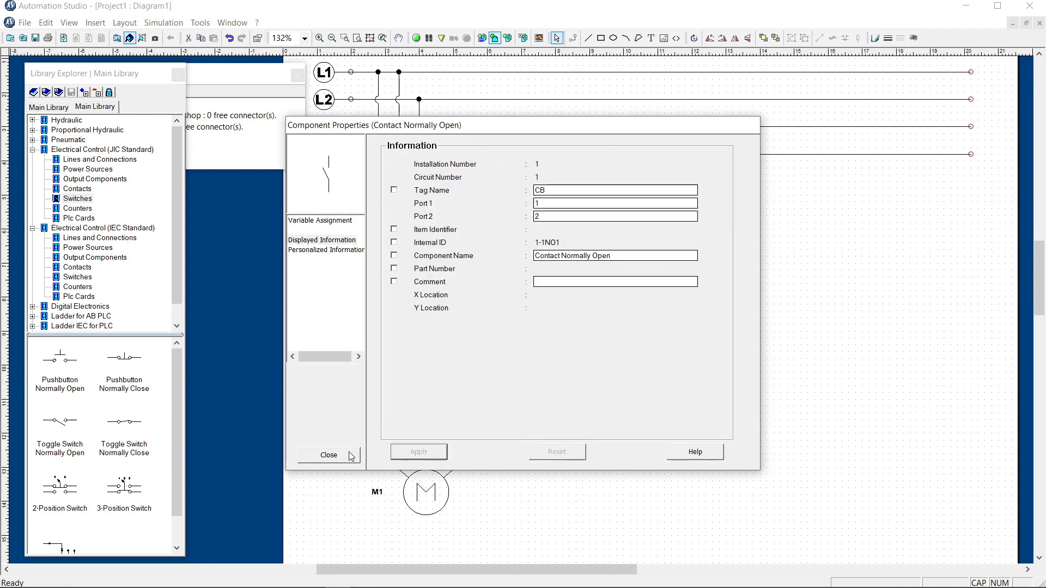
{"action": "left_click", "coordinate": [349, 454]}
{"action": "left_click", "coordinate": [529, 298]}
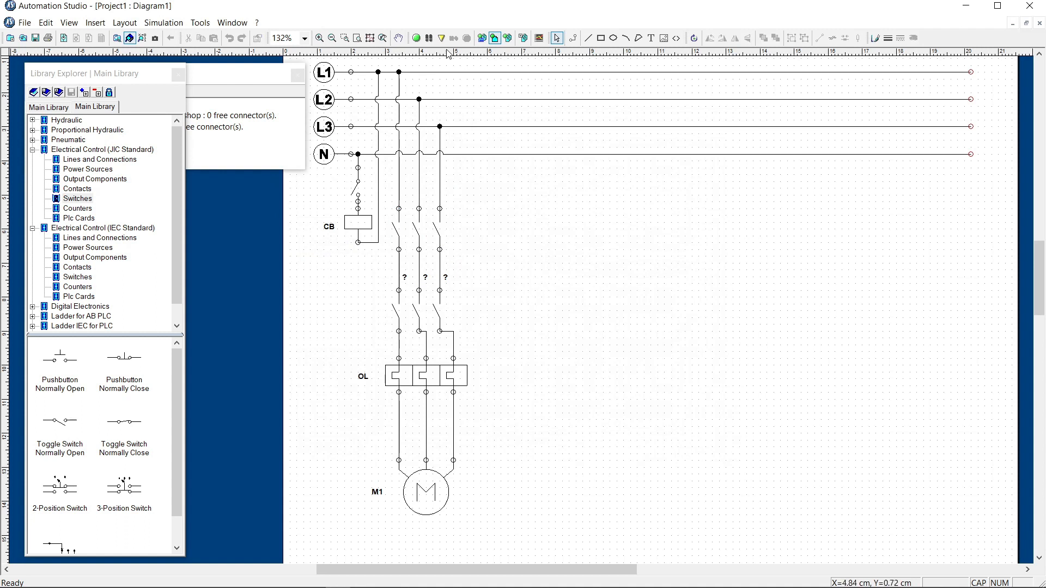
- Run the simulation, toggle the switch above coil CB repeatedly to test the upper contacts, and stop the simulation
{"action": "left_click", "coordinate": [416, 38]}
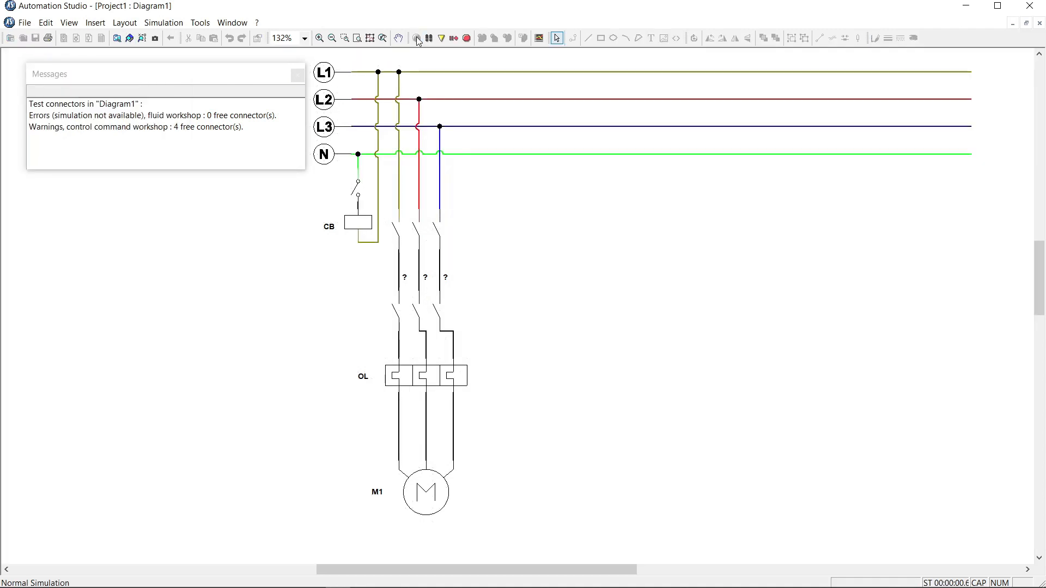
{"action": "left_click", "coordinate": [358, 200]}
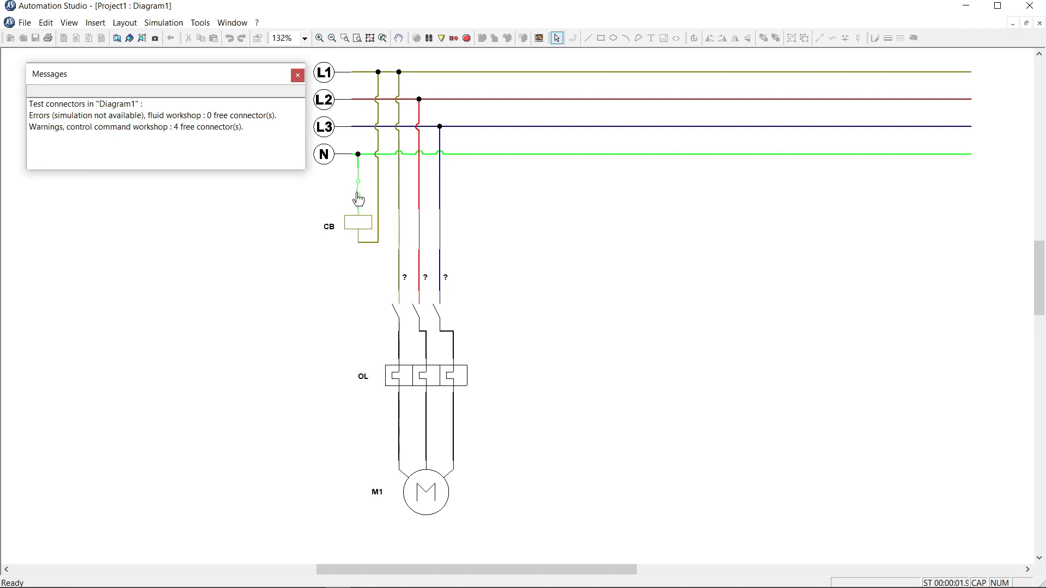
{"action": "left_click", "coordinate": [358, 200]}
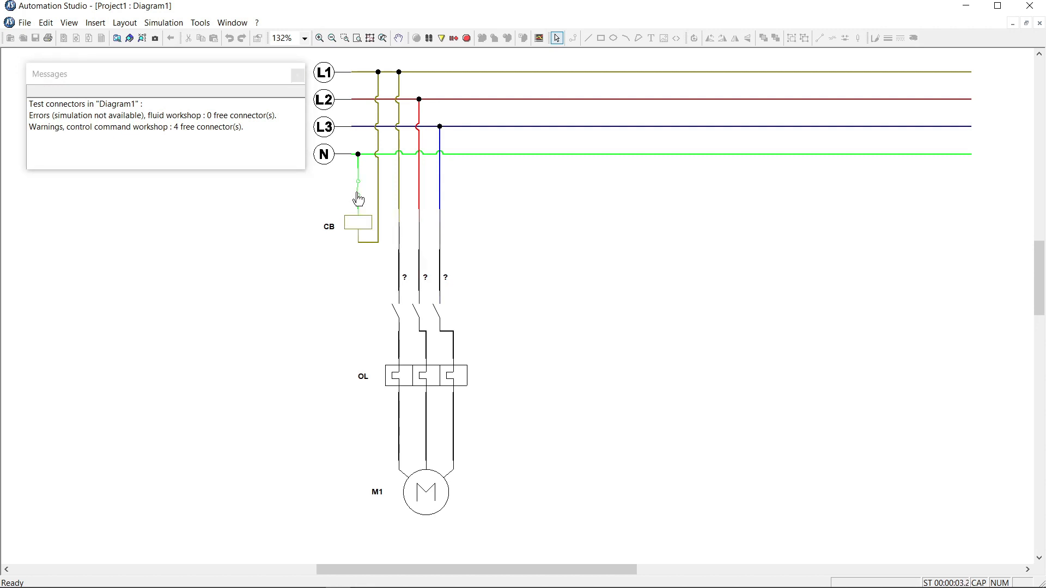
{"action": "left_click", "coordinate": [358, 199]}
{"action": "left_click", "coordinate": [358, 200]}
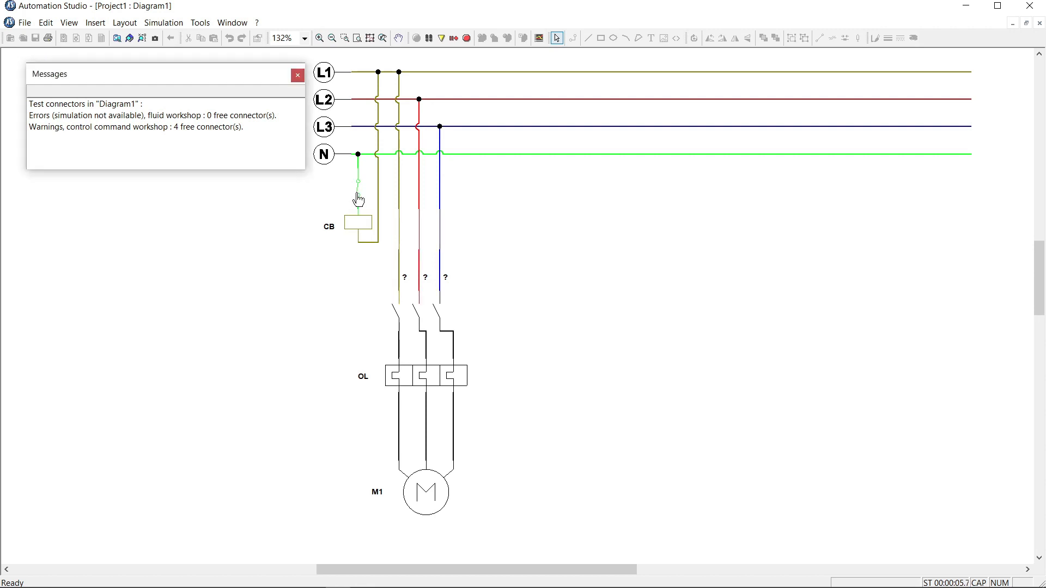
{"action": "left_click", "coordinate": [358, 200]}
{"action": "left_click", "coordinate": [359, 200]}
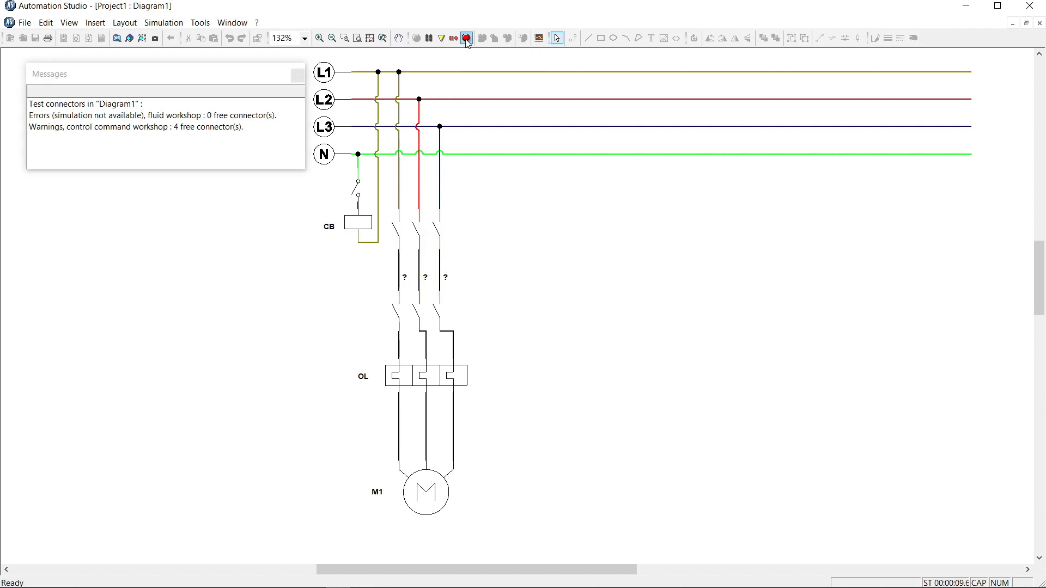
{"action": "left_click", "coordinate": [467, 39]}
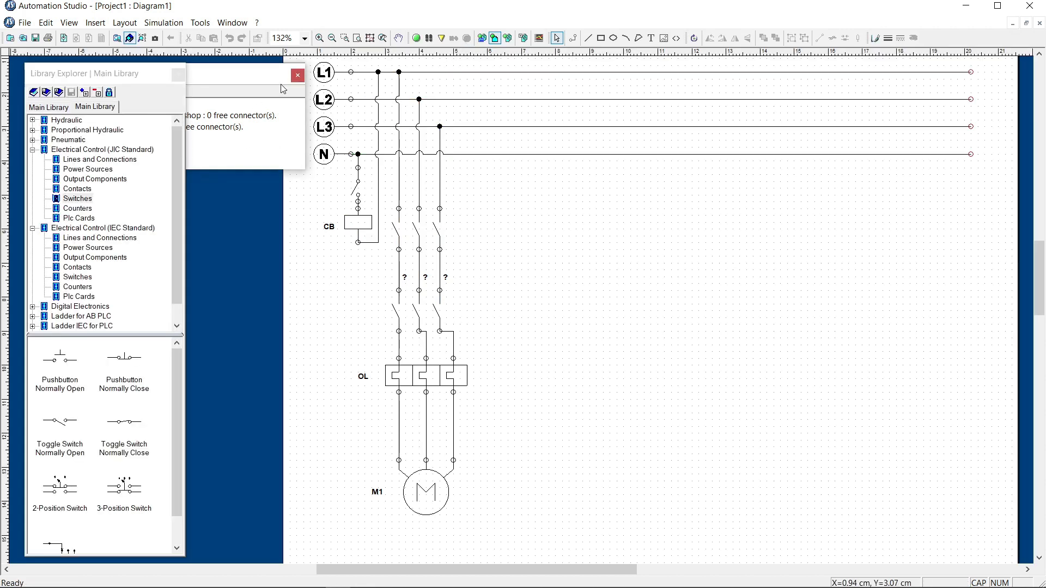
{"action": "left_click", "coordinate": [297, 76]}
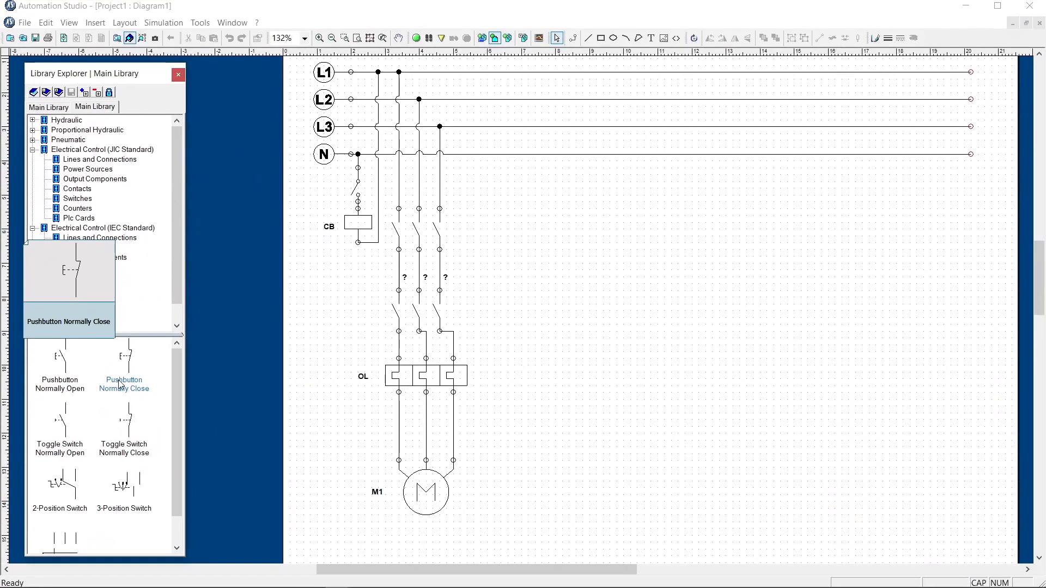
- Place an IEC normally closed pushbutton above a normally open one to the right of the motor circuit and wire them in series to line L1
{"action": "left_click_drag", "start_coordinate": [124, 359], "coordinate": [609, 319]}
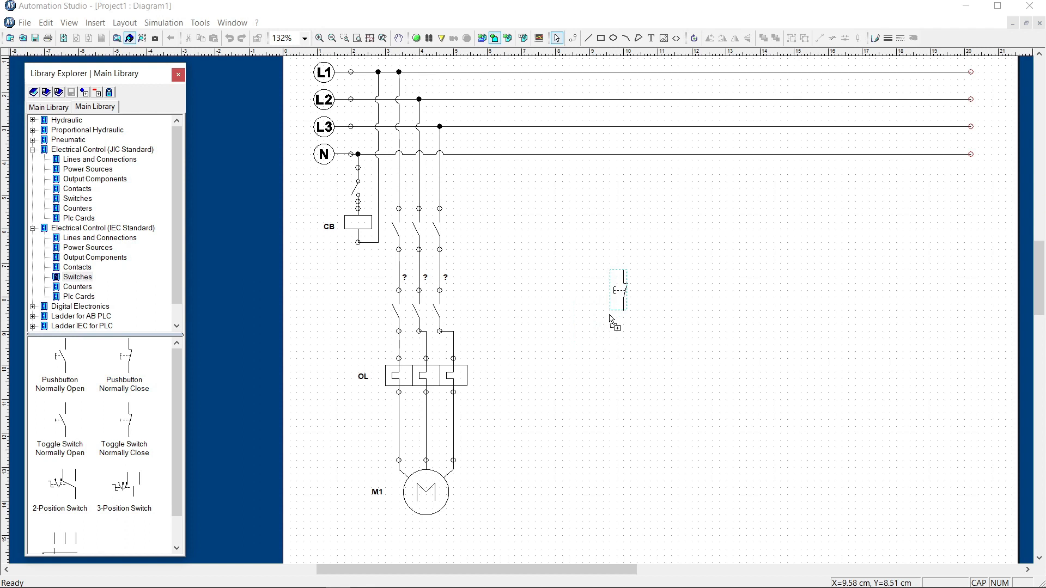
{"action": "left_click_drag", "start_coordinate": [609, 316], "coordinate": [611, 322]}
{"action": "left_click", "coordinate": [577, 350]}
{"action": "mouse_move", "coordinate": [51, 382]}
{"action": "left_click_drag", "start_coordinate": [52, 383], "coordinate": [608, 396]}
{"action": "left_click", "coordinate": [626, 388]}
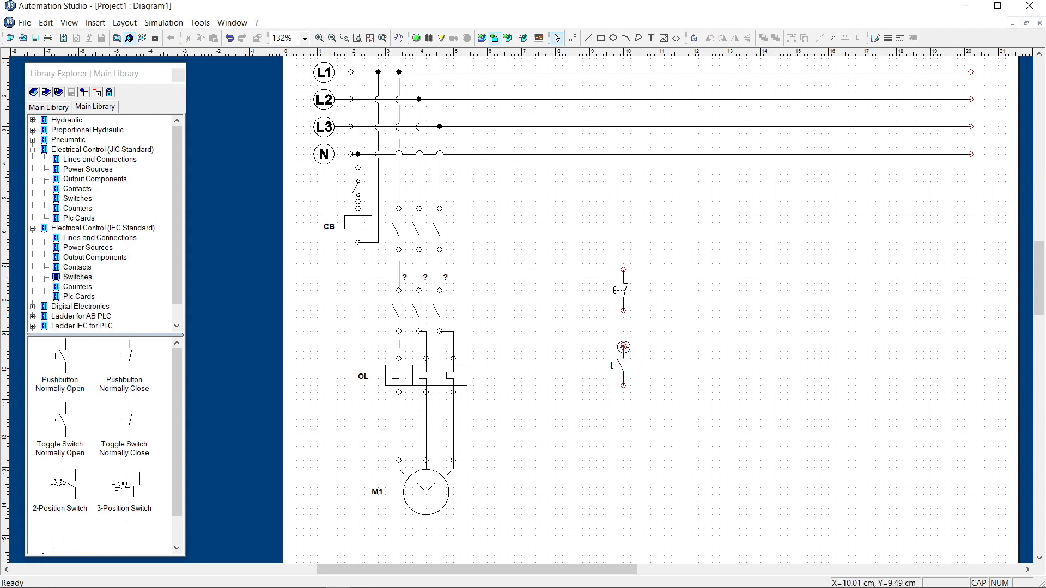
{"action": "left_click_drag", "start_coordinate": [623, 347], "coordinate": [623, 309]}
{"action": "left_click_drag", "start_coordinate": [623, 270], "coordinate": [624, 72]}
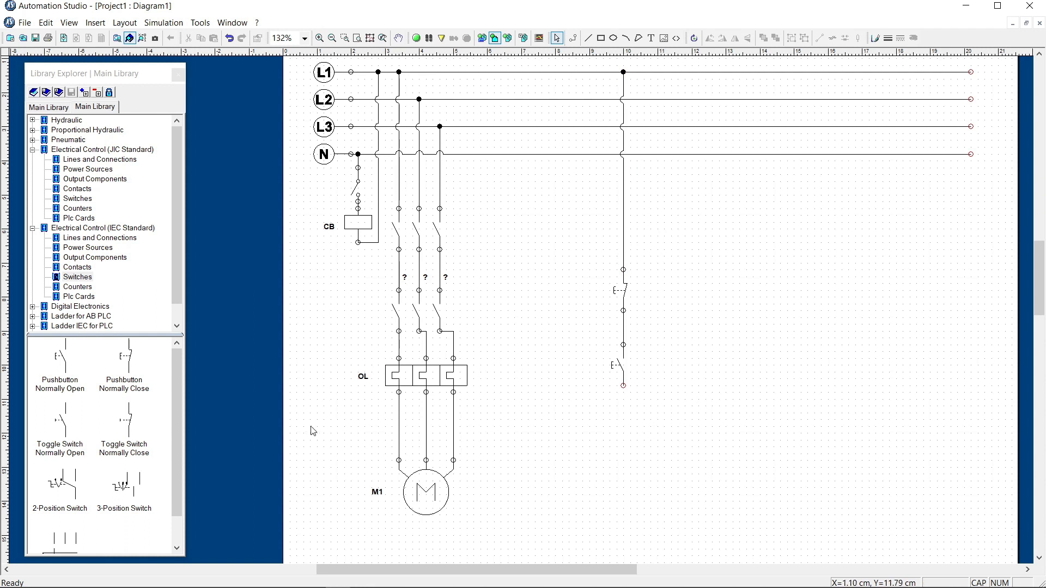
- Place an IEC coil directly below the normally open pushbutton and give it the tag name KM
{"action": "left_click", "coordinate": [60, 364]}
{"action": "left_click", "coordinate": [95, 257]}
{"action": "left_click_drag", "start_coordinate": [127, 369], "coordinate": [627, 424]}
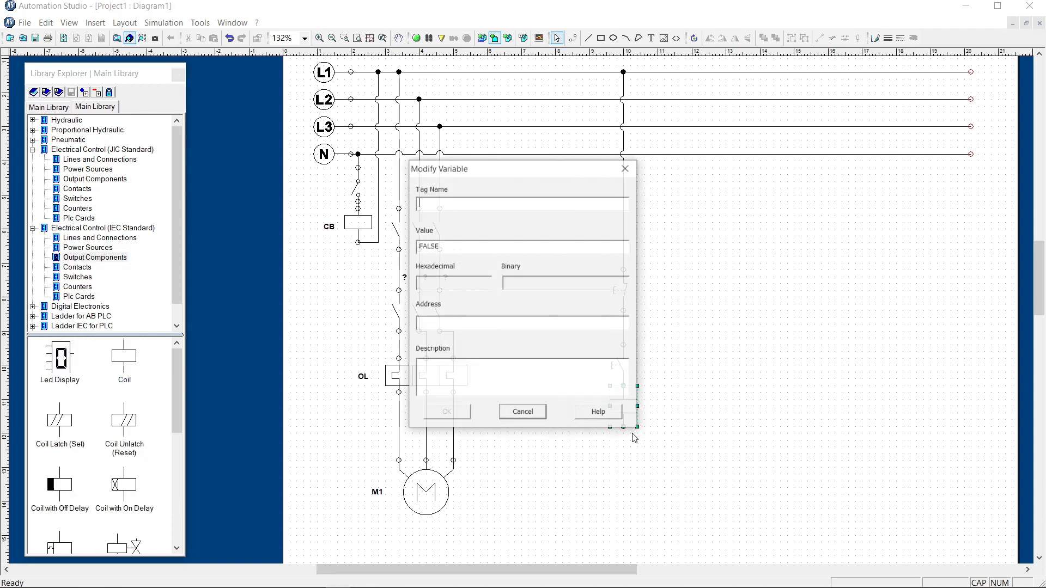
{"action": "type", "text": "KM"}
{"action": "left_click", "coordinate": [448, 414]}
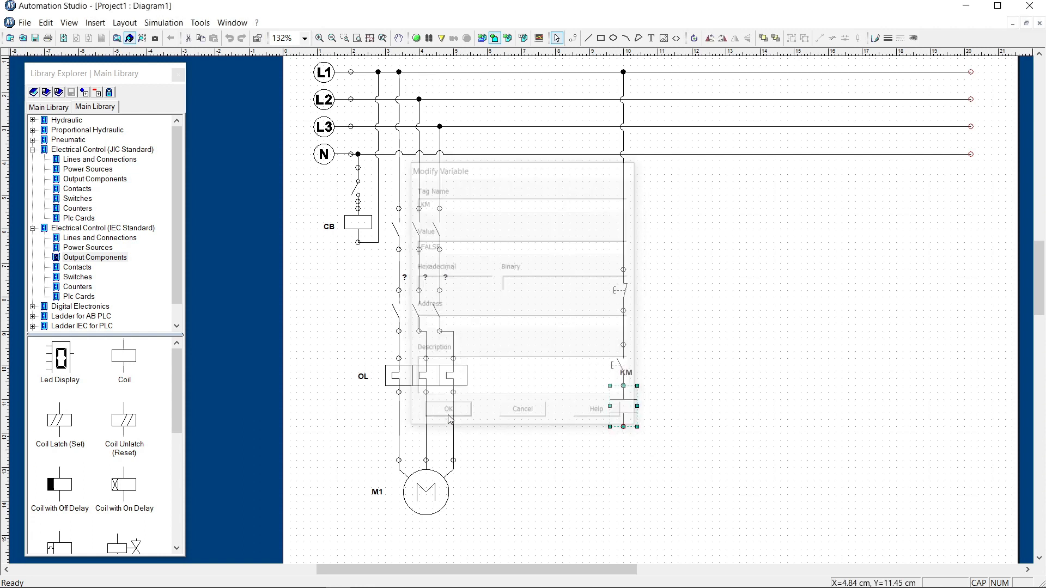
- Move the KM label to the left of its coil and wire the coil's lower terminal to line N
{"action": "left_click_drag", "start_coordinate": [631, 375], "coordinate": [601, 412]}
{"action": "left_click", "coordinate": [682, 381]}
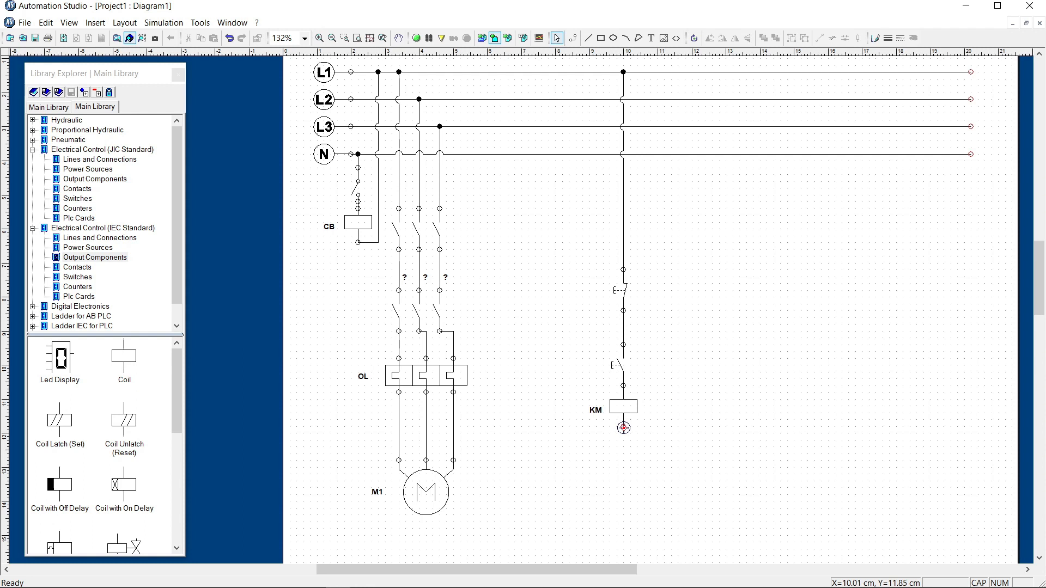
{"action": "mouse_move", "coordinate": [623, 428]}
{"action": "left_mouse_down"}
{"action": "mouse_move", "coordinate": [820, 427]}
{"action": "mouse_move", "coordinate": [803, 427]}
{"action": "mouse_move", "coordinate": [787, 154]}
{"action": "left_mouse_up"}
- Place an IEC indicator light to the right of coil KM and give it the tag name L1
{"action": "left_click_drag", "start_coordinate": [174, 420], "coordinate": [180, 520]}
{"action": "left_click_drag", "start_coordinate": [60, 383], "coordinate": [725, 401]}
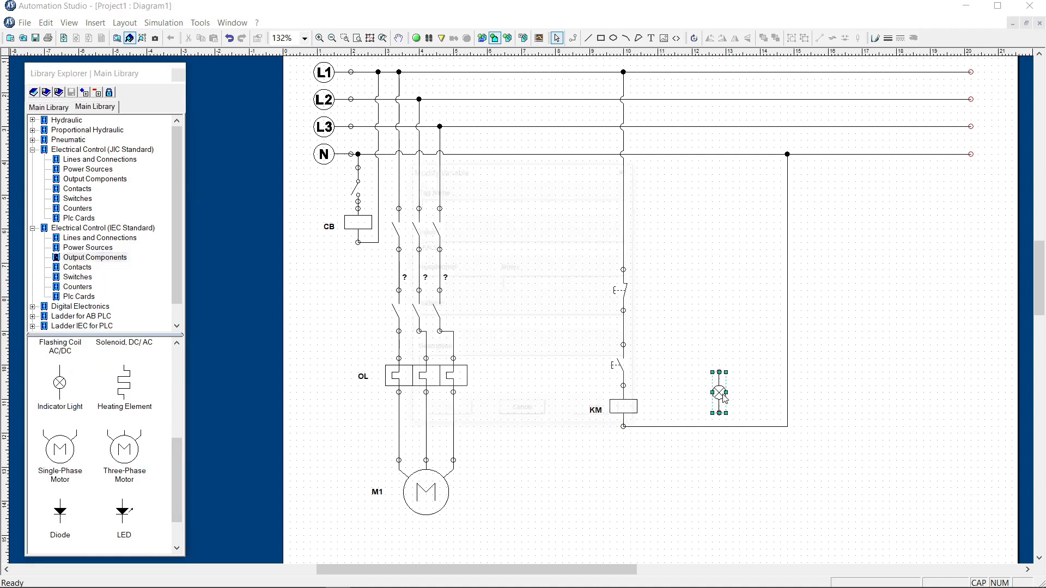
{"action": "type", "text": "L1"}
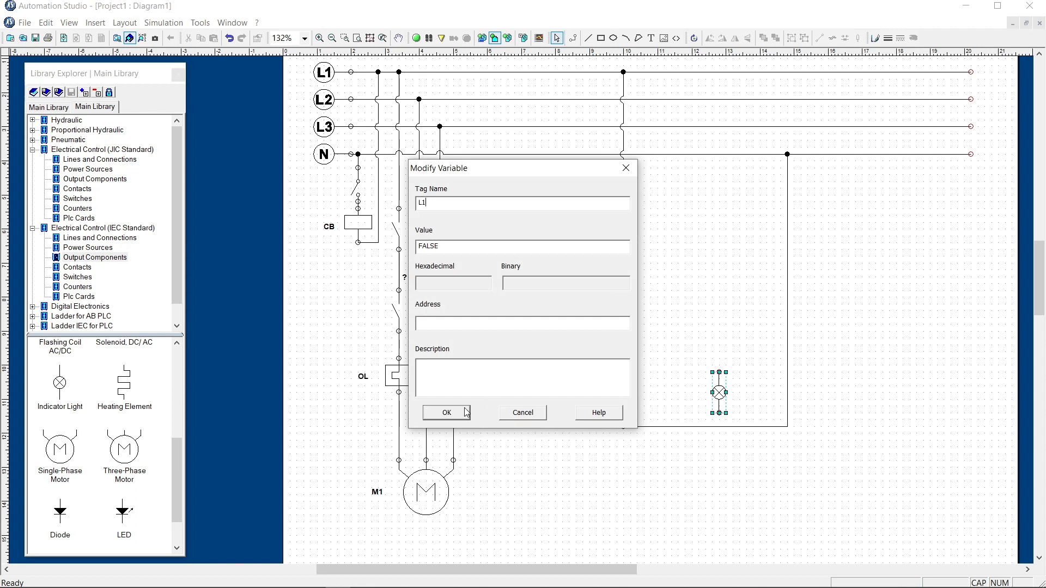
{"action": "left_click", "coordinate": [465, 413]}
{"action": "left_click", "coordinate": [711, 462]}
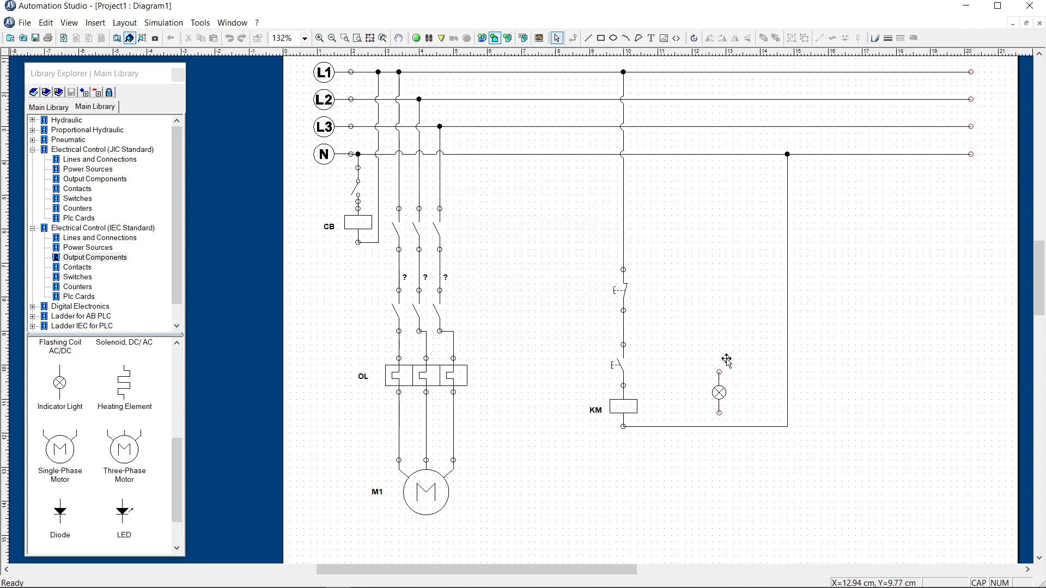
- Move the indicator light's label to its lower right and shift the light closer to the vertical neutral wire
{"action": "left_click_drag", "start_coordinate": [726, 360], "coordinate": [742, 409]}
{"action": "left_click", "coordinate": [811, 347]}
{"action": "left_click_drag", "start_coordinate": [715, 397], "coordinate": [742, 397]}
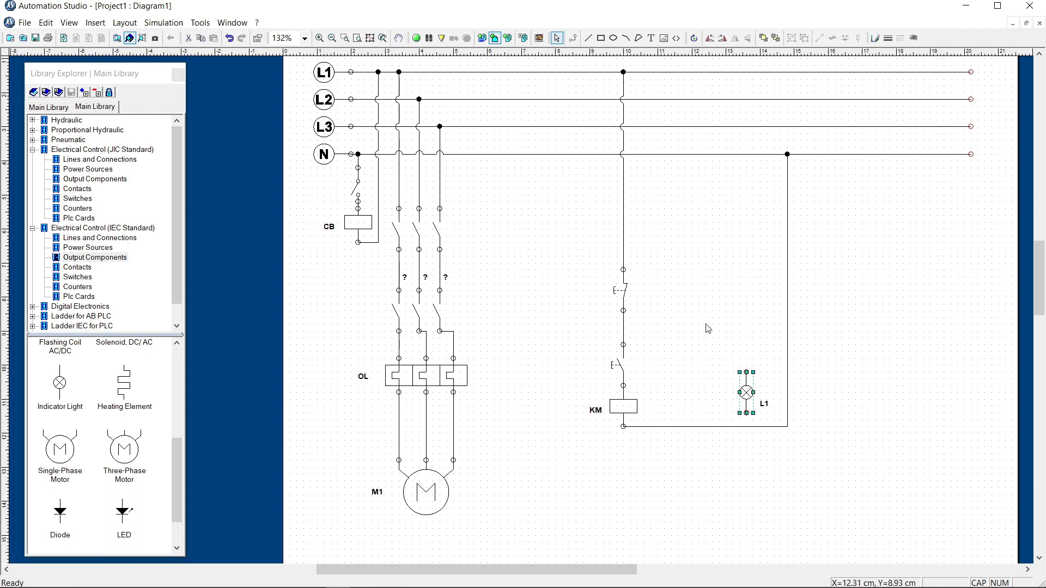
{"action": "left_click", "coordinate": [879, 407]}
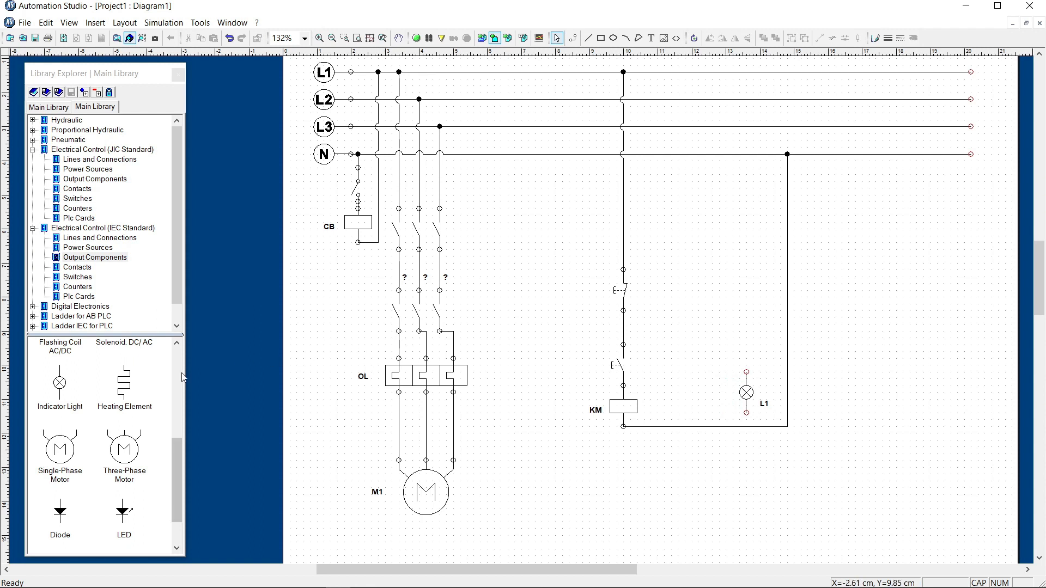
- Place an IEC normally open contact to the right of the normally open pushbutton
{"action": "left_click", "coordinate": [60, 383]}
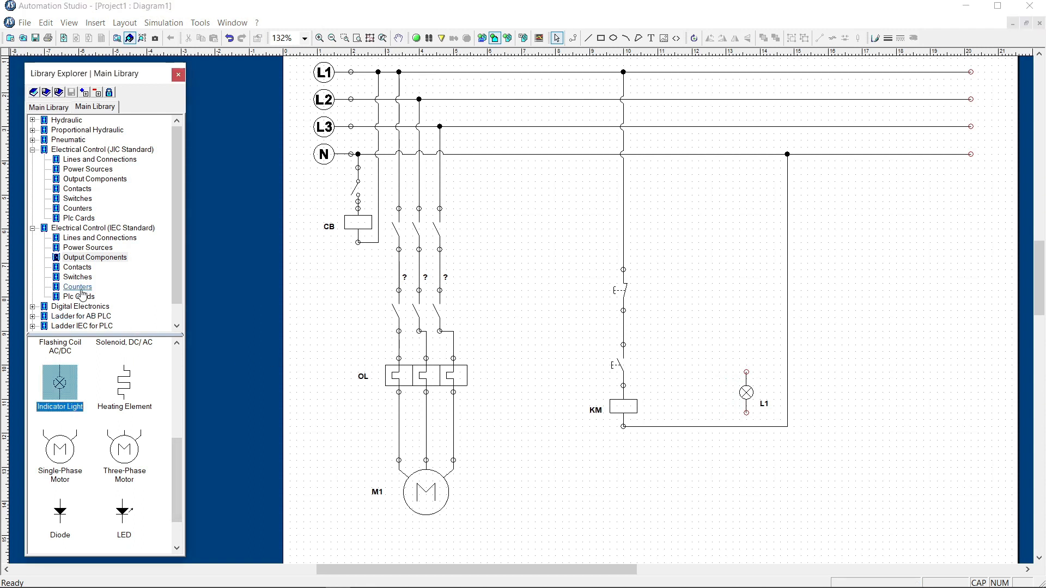
{"action": "left_click", "coordinate": [83, 270]}
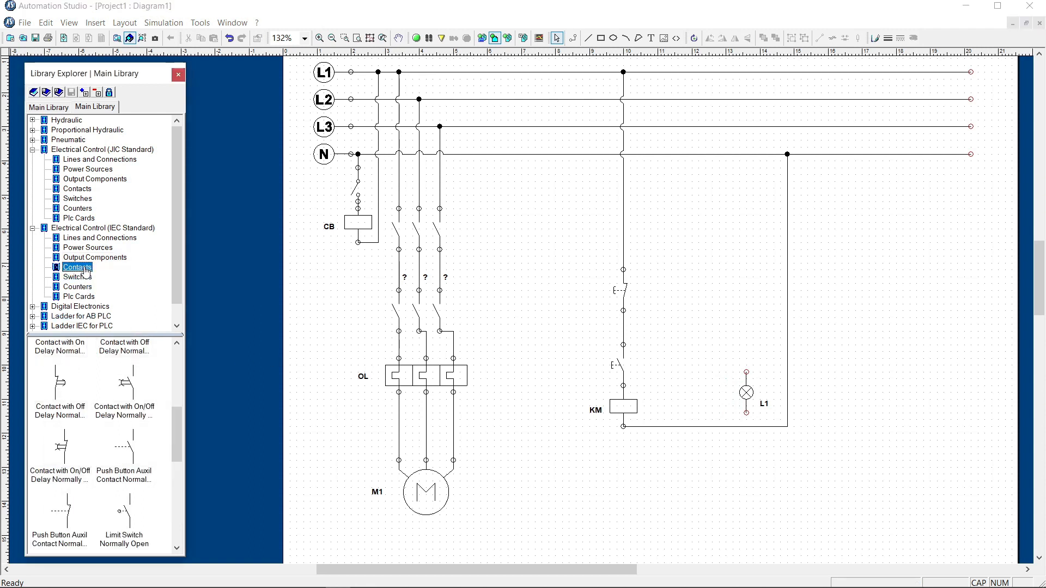
{"action": "left_click", "coordinate": [77, 189]}
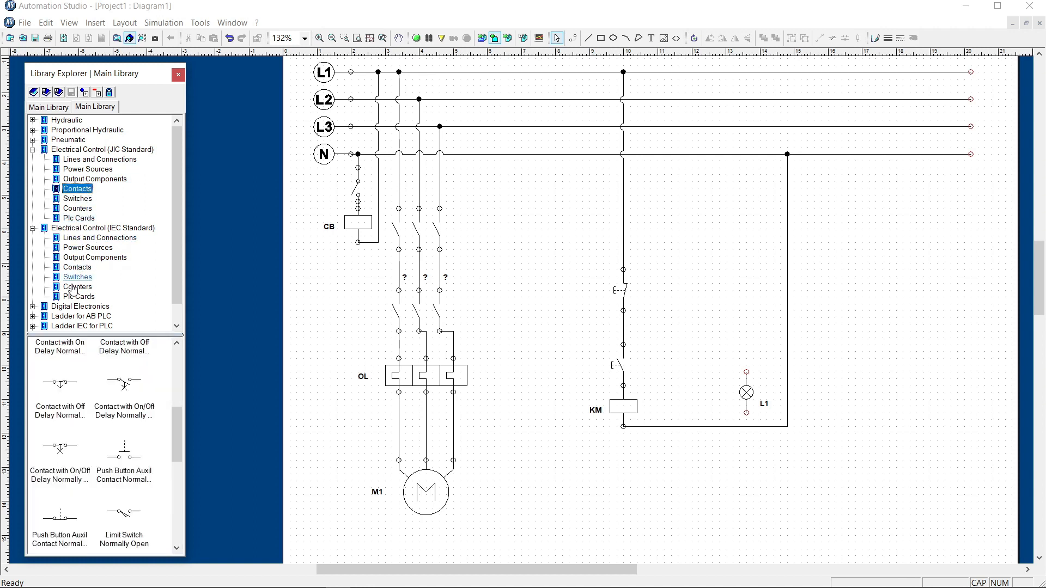
{"action": "left_click_drag", "start_coordinate": [178, 437], "coordinate": [188, 362]}
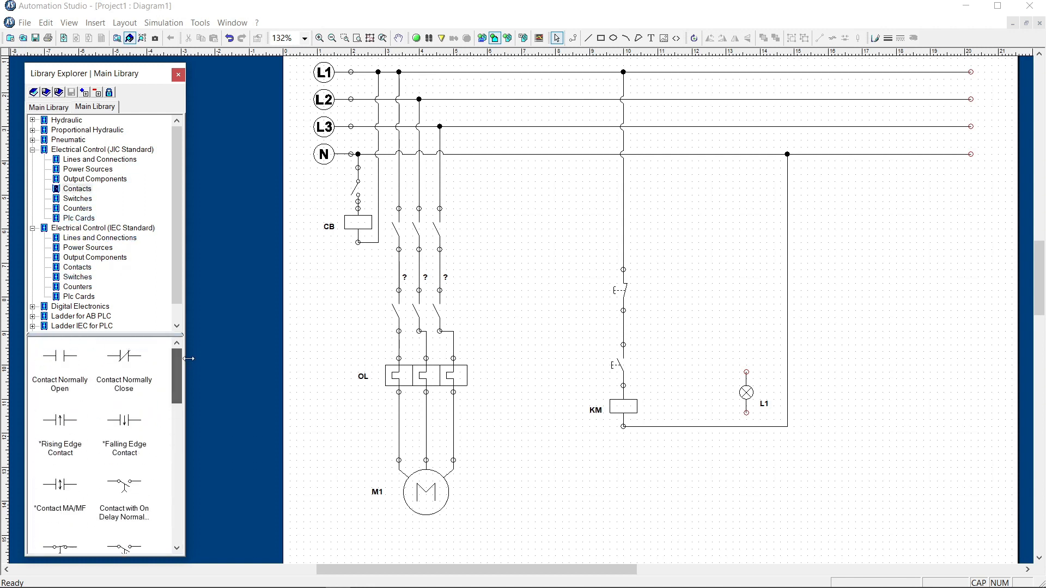
{"action": "left_click", "coordinate": [76, 266]}
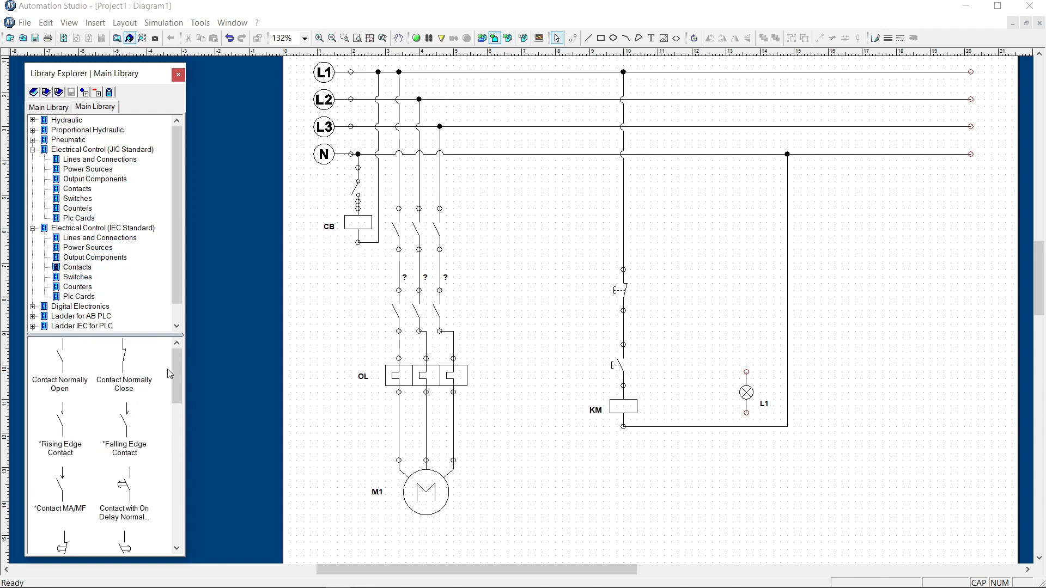
{"action": "left_click_drag", "start_coordinate": [81, 387], "coordinate": [691, 397]}
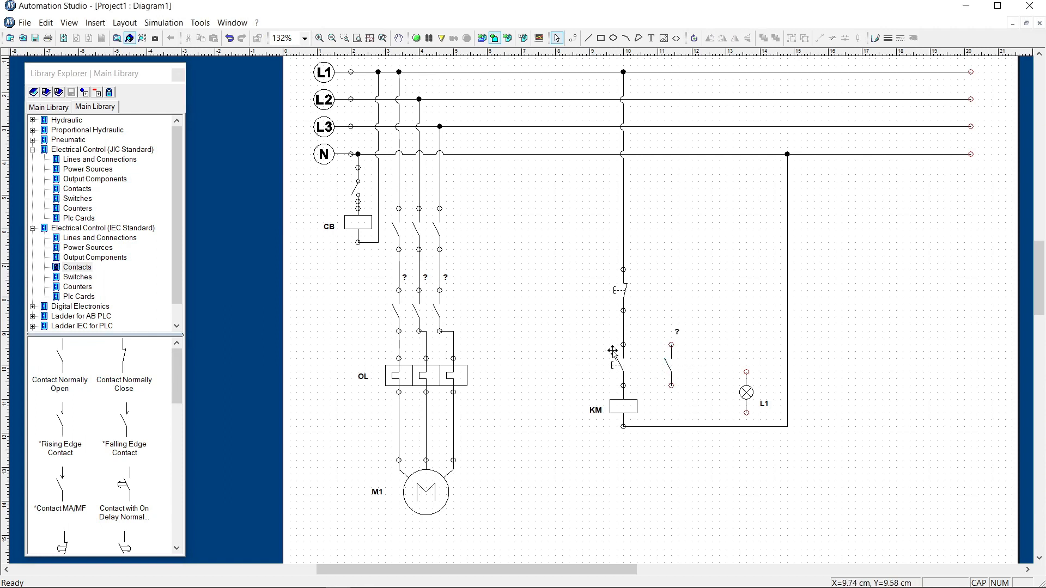
- Wire the new contact in parallel with the normally open pushbutton and connect the indicator light's upper terminal to the contact's lower terminal
{"action": "left_click_drag", "start_coordinate": [625, 344], "coordinate": [673, 344]}
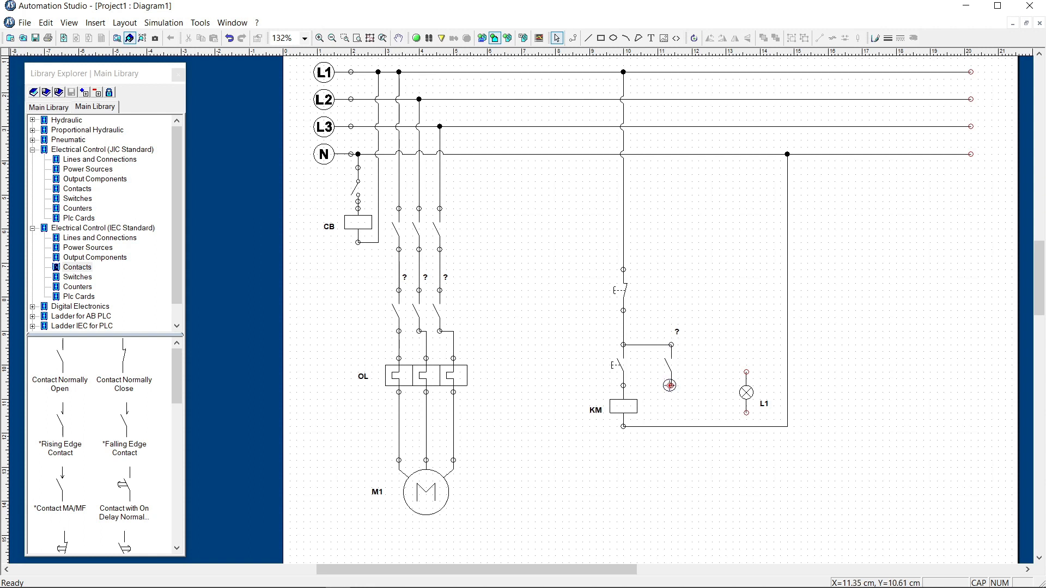
{"action": "left_click_drag", "start_coordinate": [669, 386], "coordinate": [626, 386]}
{"action": "left_click_drag", "start_coordinate": [745, 400], "coordinate": [672, 385]}
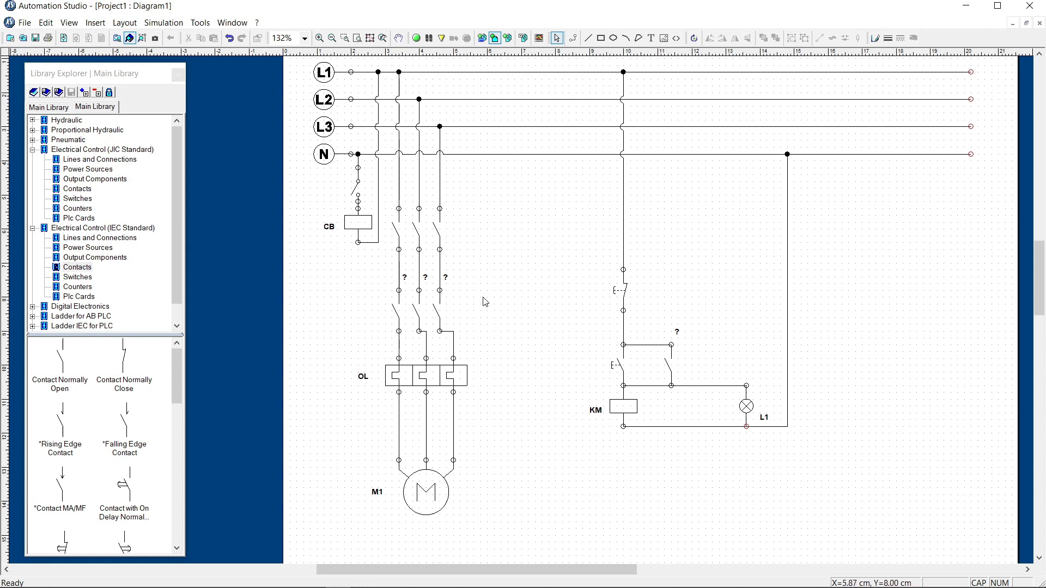
- Link the contact beside the normally open pushbutton to the KM coil variable
{"action": "left_click", "coordinate": [670, 360]}
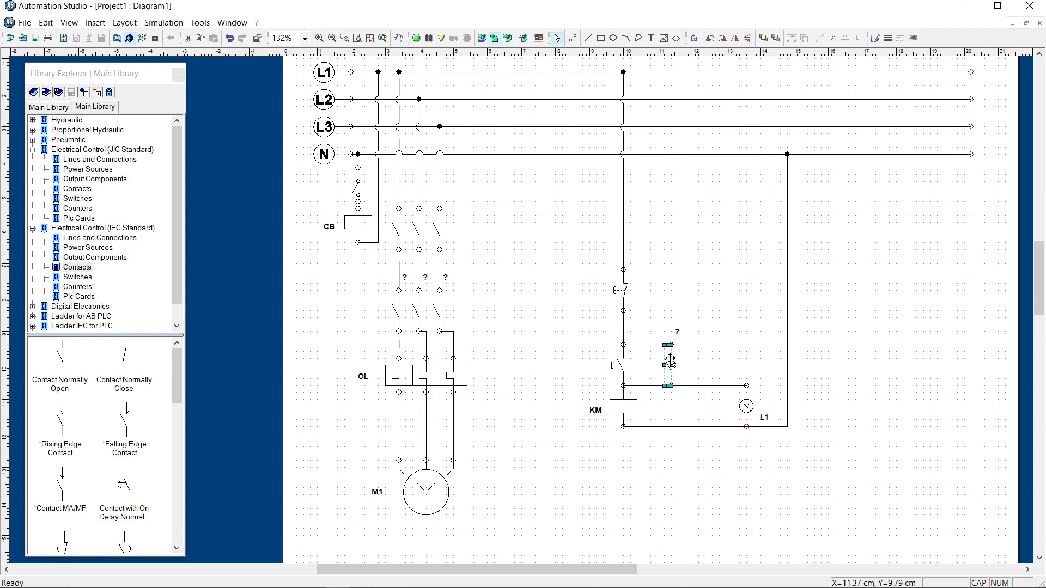
{"action": "double_click", "coordinate": [669, 361]}
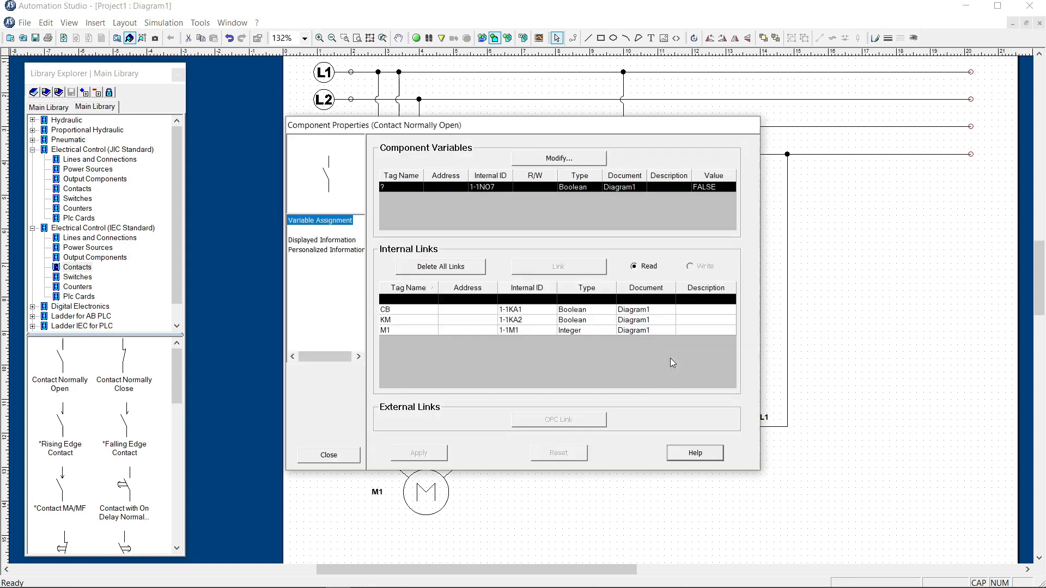
{"action": "double_click", "coordinate": [396, 321]}
{"action": "left_click", "coordinate": [417, 453]}
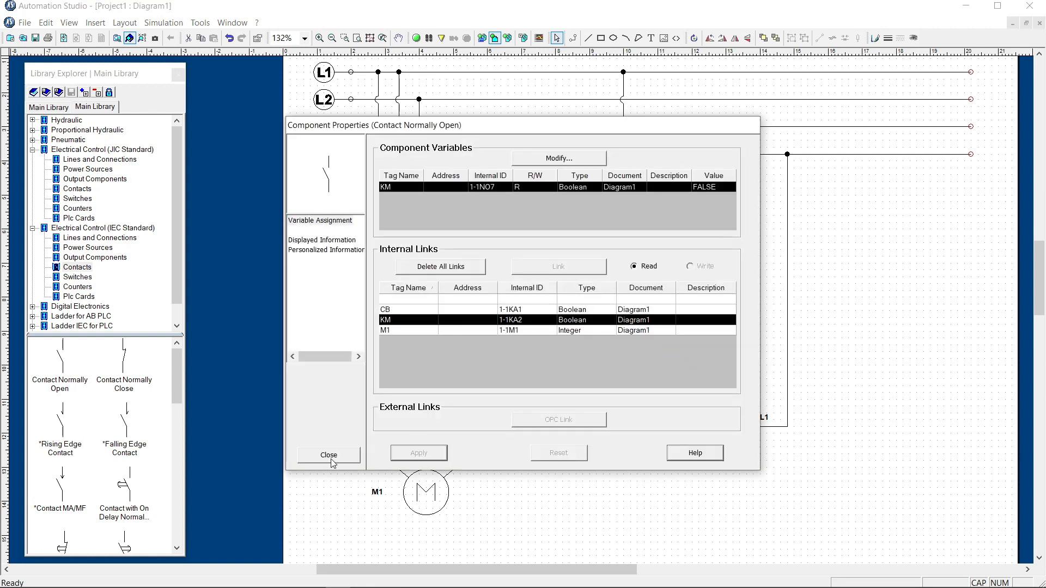
{"action": "left_click", "coordinate": [329, 455]}
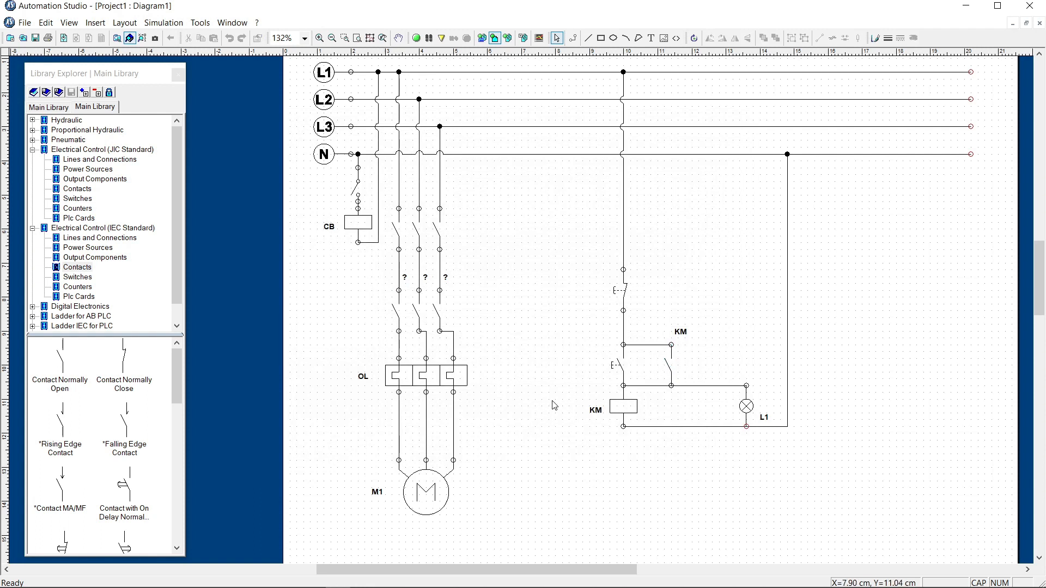
- Link the first-phase contact above the overload relay to the KM coil variable and hide its tag name
{"action": "left_click", "coordinate": [397, 309]}
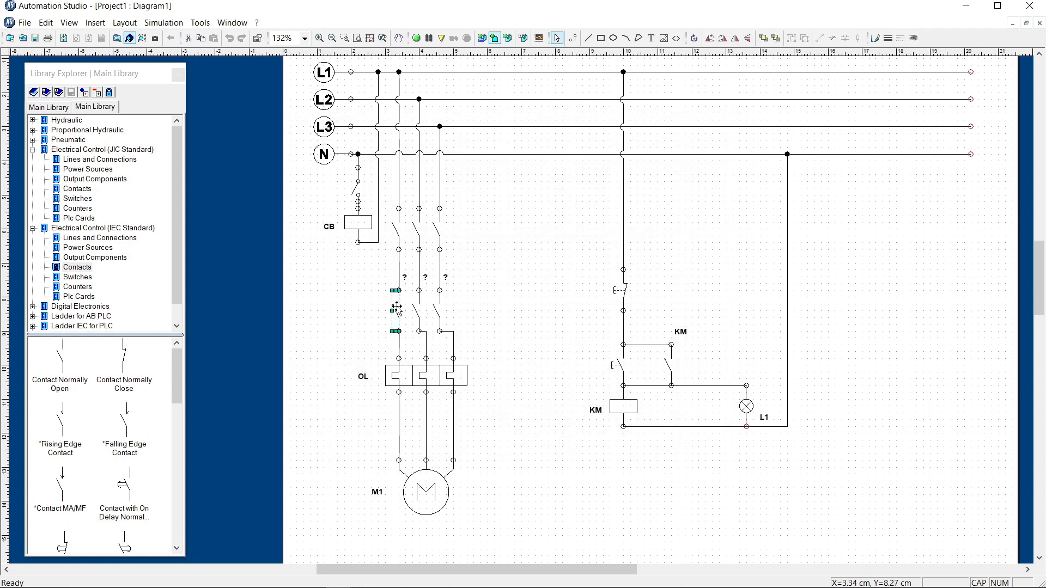
{"action": "double_click", "coordinate": [396, 309]}
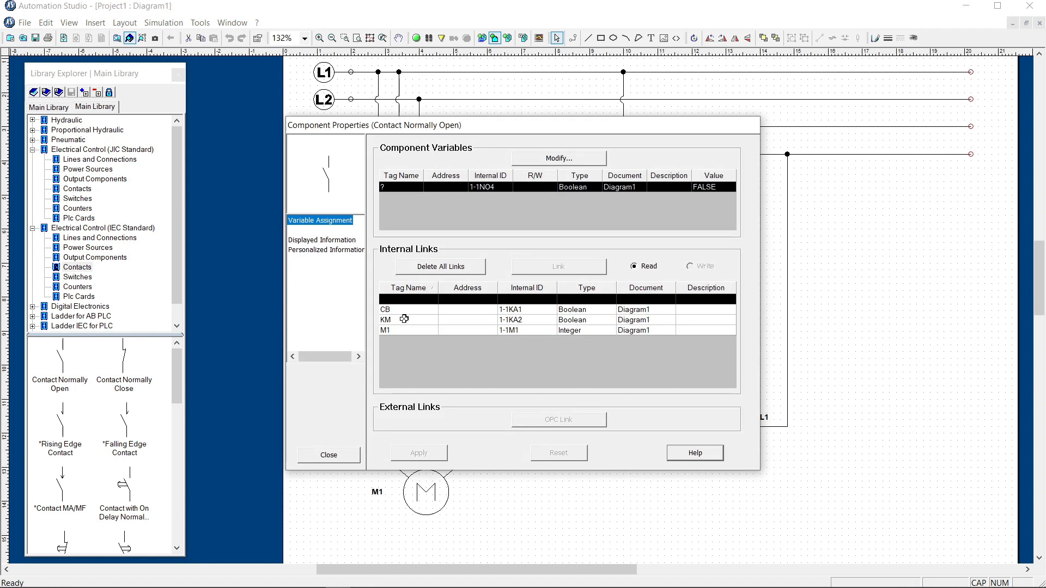
{"action": "left_click", "coordinate": [404, 320]}
{"action": "left_click", "coordinate": [403, 452]}
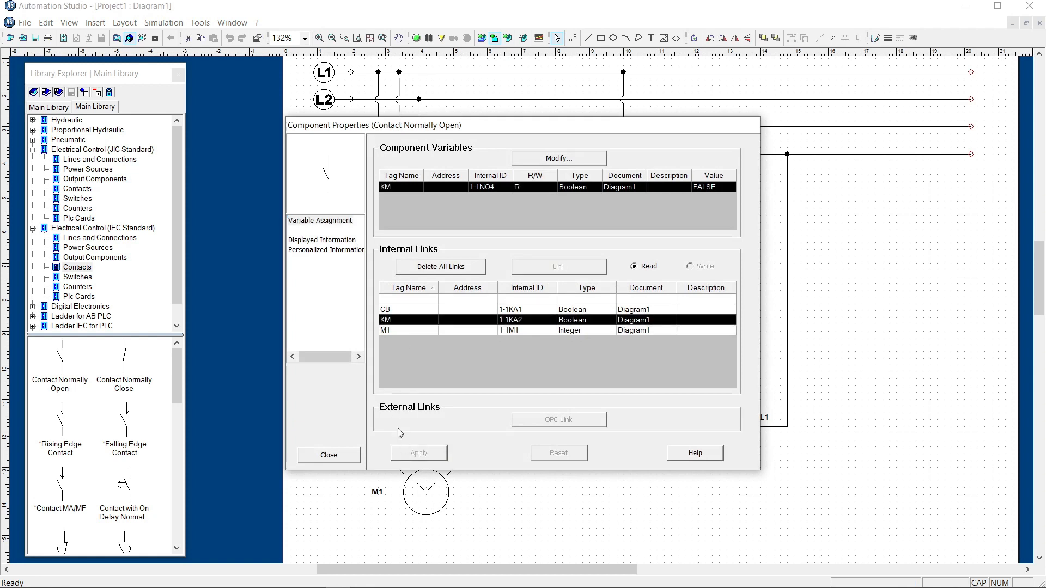
{"action": "left_click", "coordinate": [337, 243]}
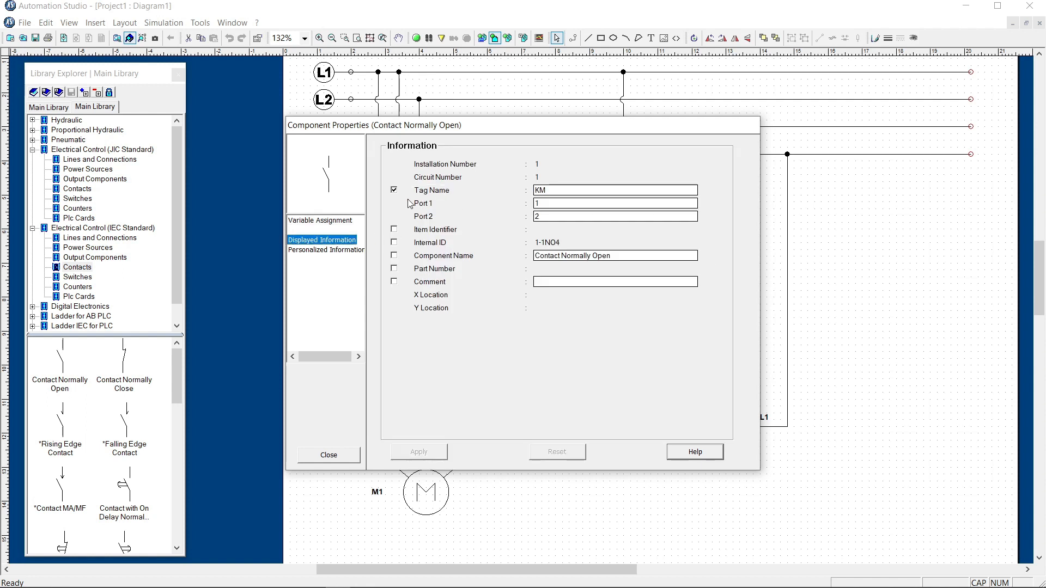
{"action": "left_click", "coordinate": [394, 190]}
{"action": "left_click", "coordinate": [419, 451]}
{"action": "left_click", "coordinate": [328, 454]}
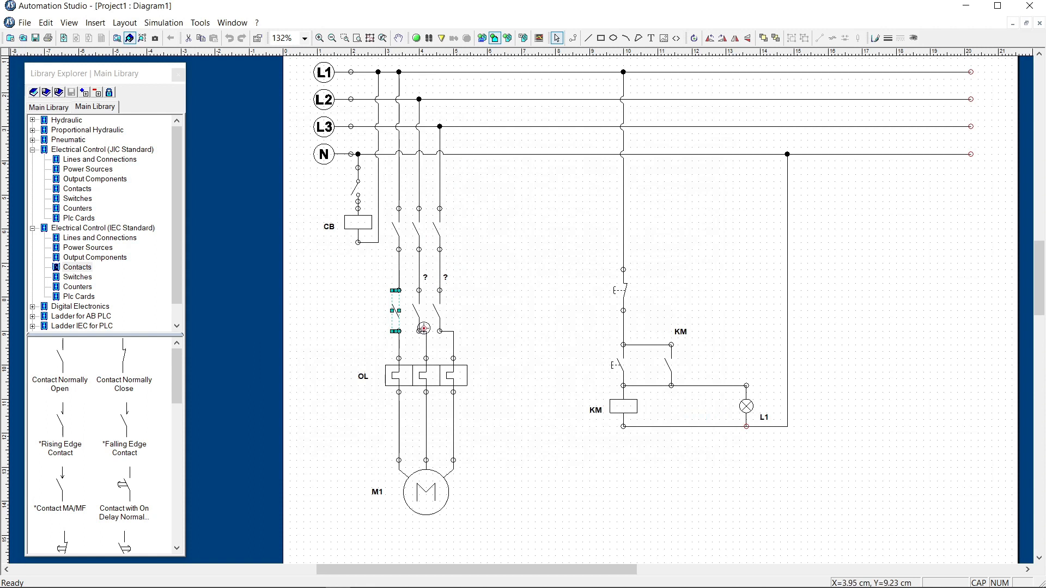
- Link the middle contact above the overload relay to the KM coil variable, keeping its tag name displayed
{"action": "double_click", "coordinate": [417, 315]}
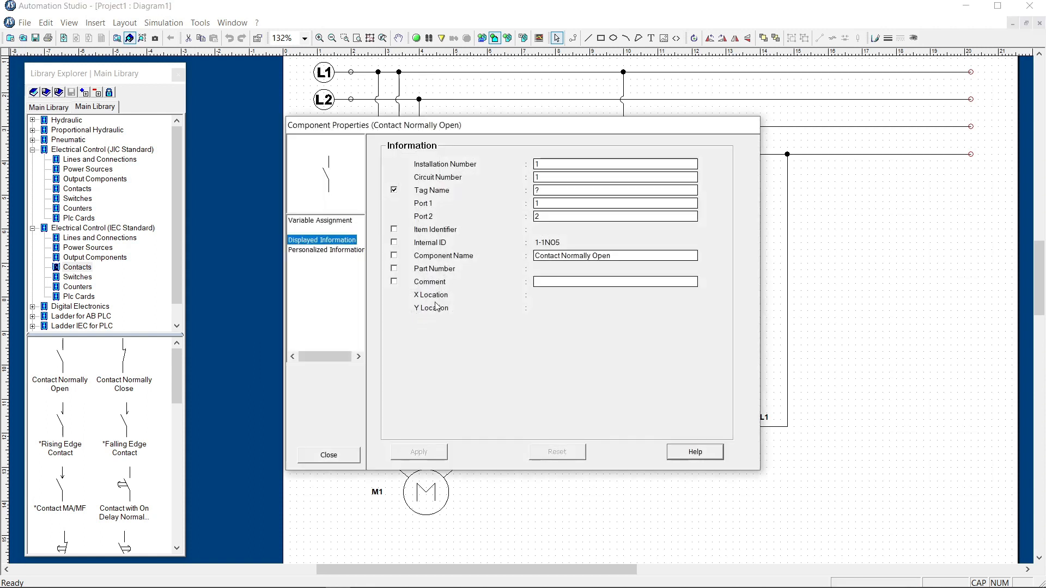
{"action": "left_click", "coordinate": [321, 220]}
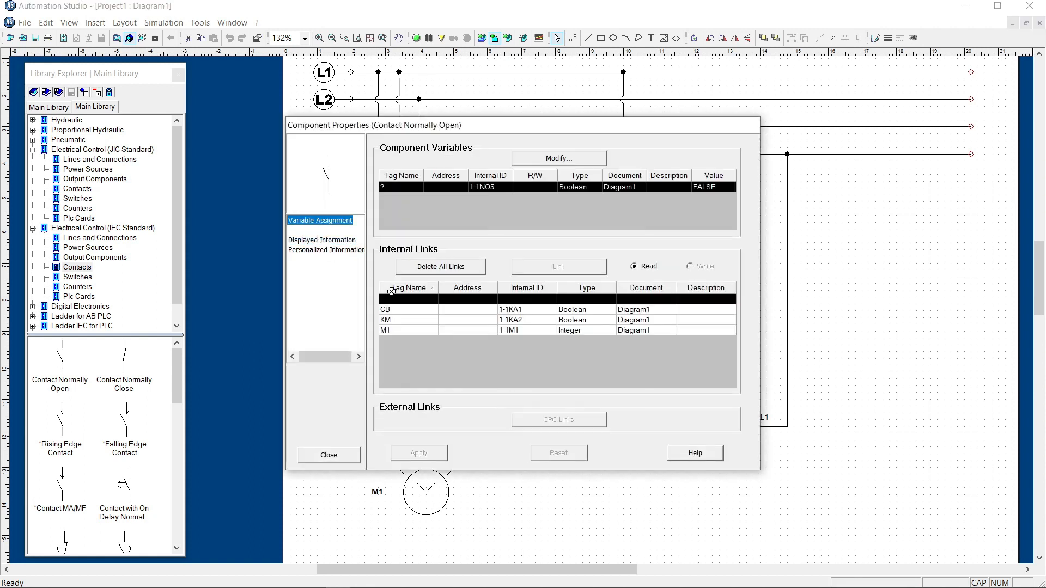
{"action": "double_click", "coordinate": [392, 320]}
{"action": "left_click", "coordinate": [417, 452]}
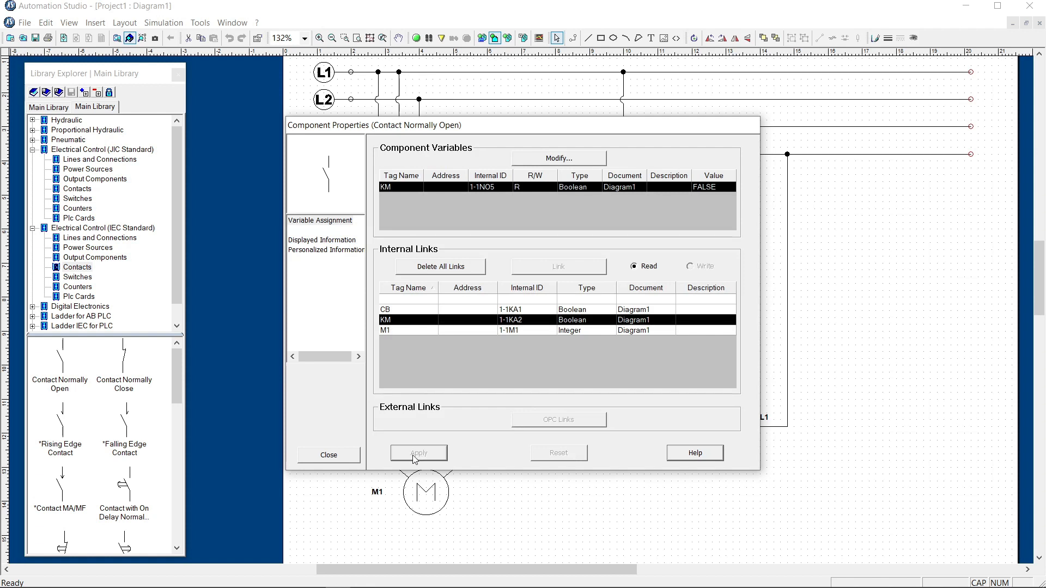
{"action": "left_click", "coordinate": [346, 459]}
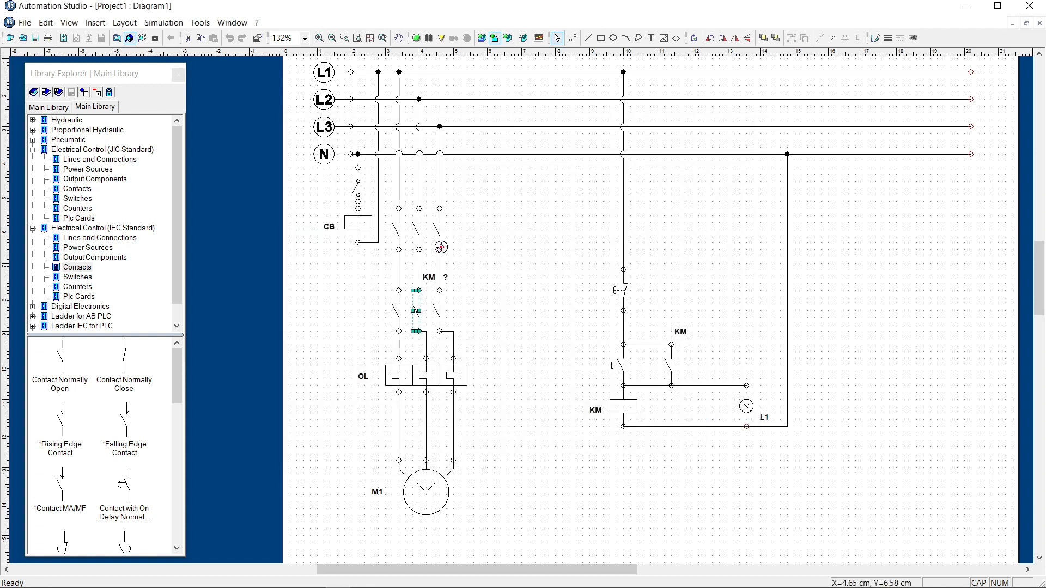
- Link the third-phase contact above the overload relay to the KM coil variable and hide its tag name
{"action": "left_click_drag", "start_coordinate": [417, 311], "coordinate": [441, 315]}
{"action": "double_click", "coordinate": [440, 315]}
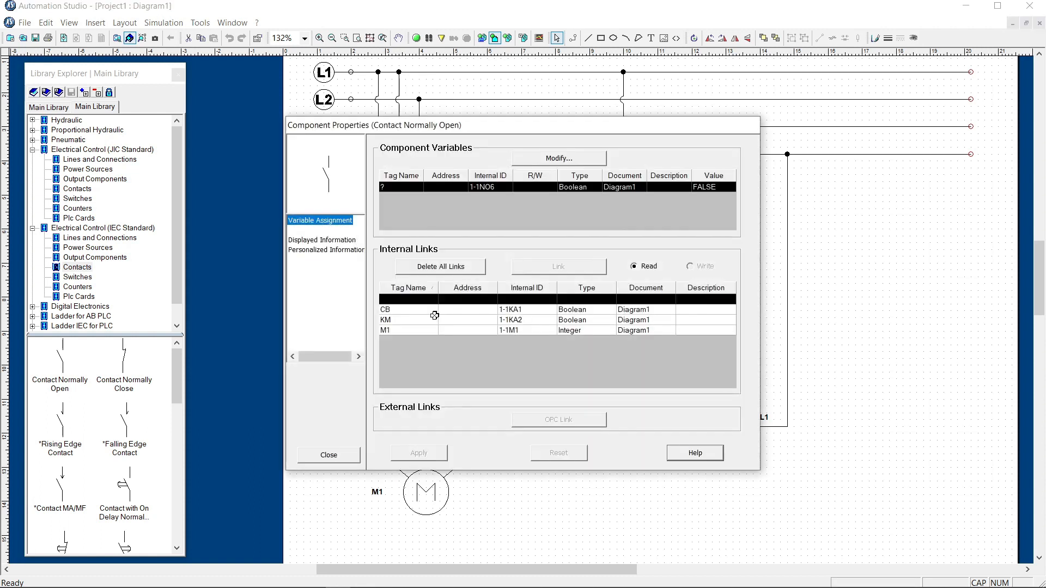
{"action": "double_click", "coordinate": [399, 322]}
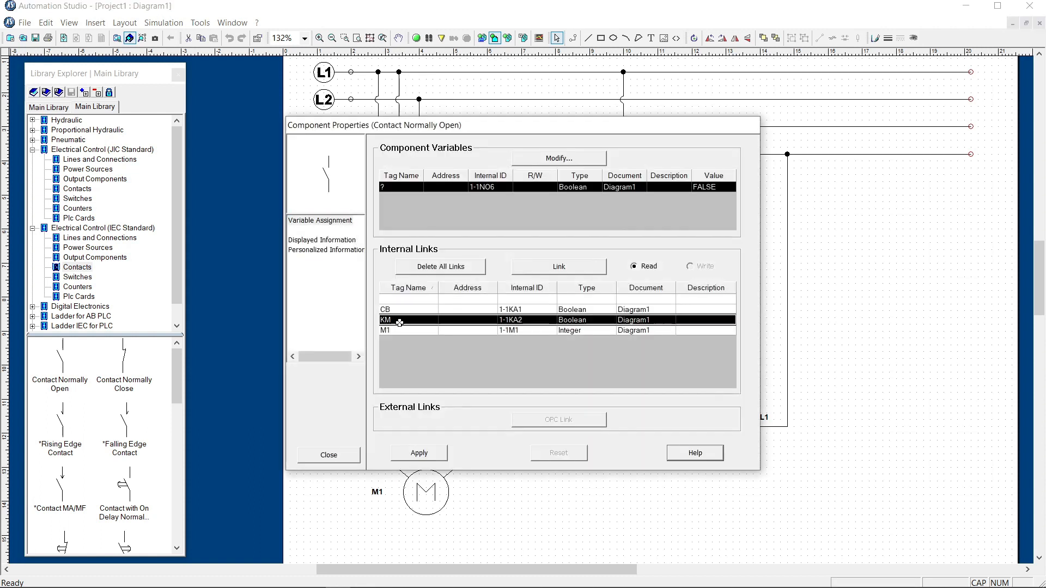
{"action": "left_click", "coordinate": [407, 454]}
{"action": "left_click", "coordinate": [322, 241]}
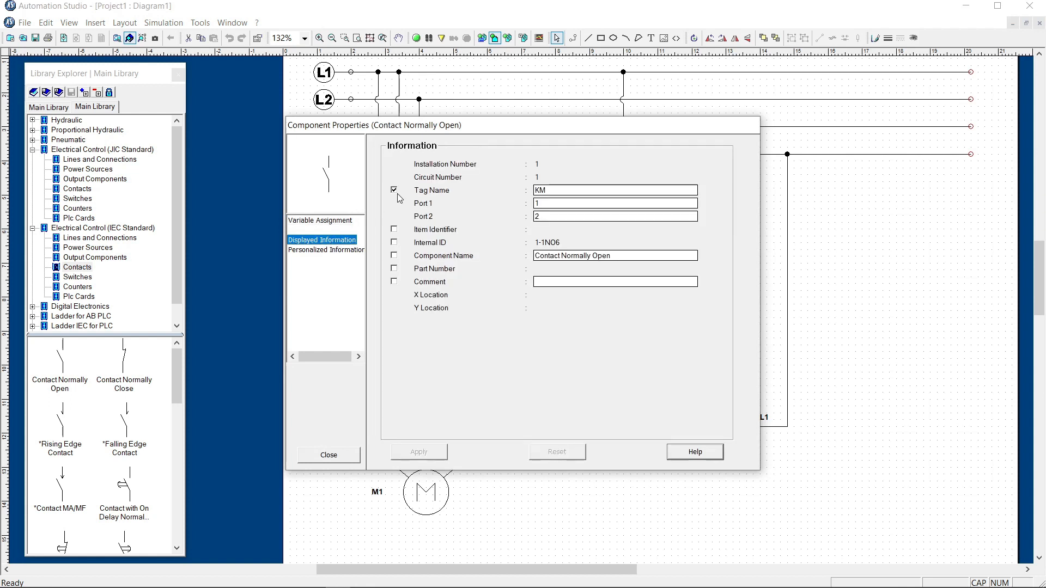
{"action": "left_click", "coordinate": [394, 190]}
{"action": "left_click", "coordinate": [422, 452]}
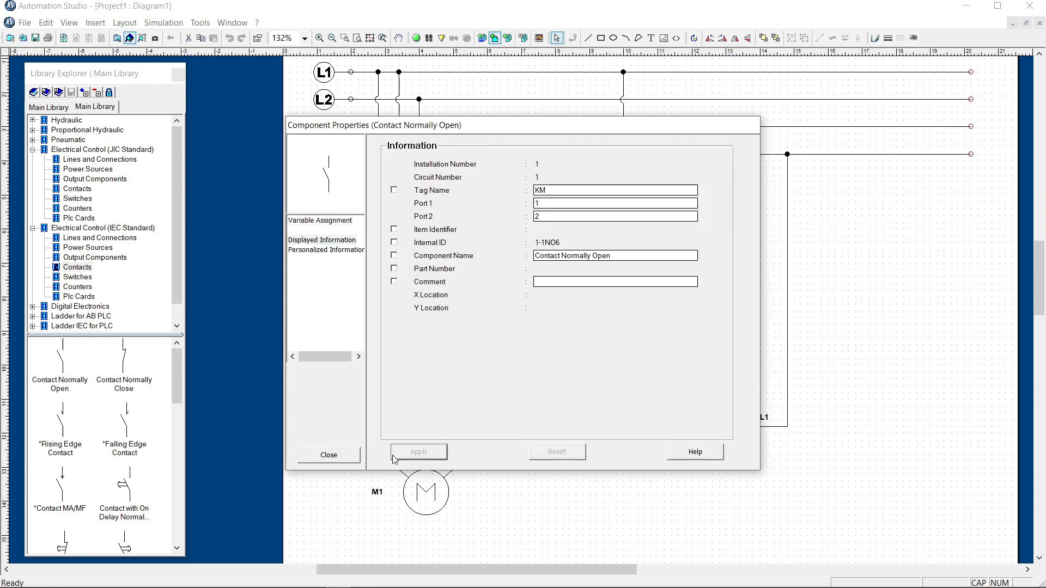
{"action": "left_click", "coordinate": [343, 460]}
- Move the middle contact's KM label to the left of the three power contacts
{"action": "left_click", "coordinate": [431, 280]}
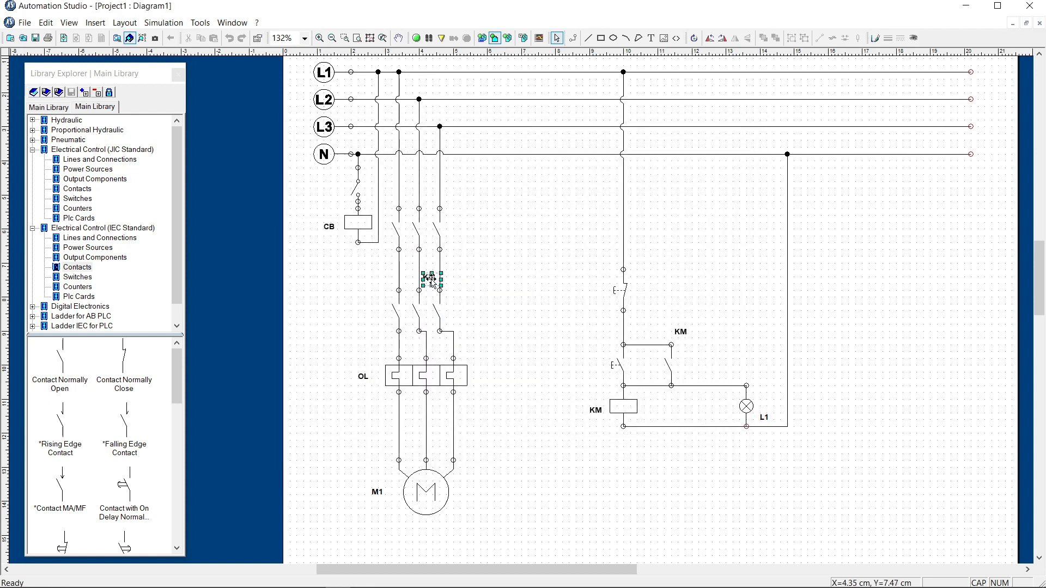
{"action": "left_click_drag", "start_coordinate": [431, 279], "coordinate": [378, 325]}
{"action": "left_click", "coordinate": [518, 312]}
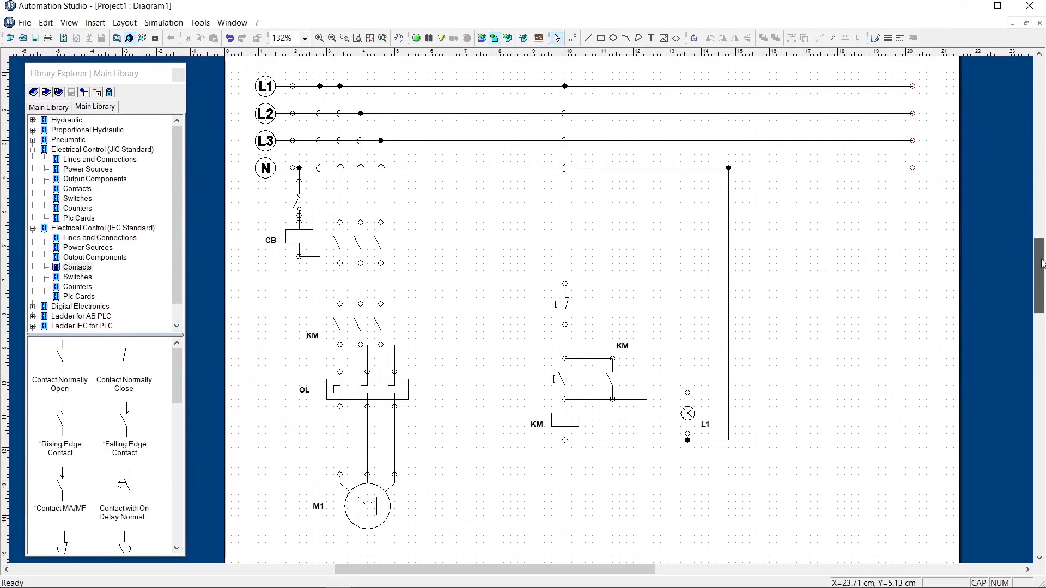
- Simulate the circuit with the CB coil's switch closed and start motor M1 using the normally open pushbutton
{"action": "left_click", "coordinate": [416, 39]}
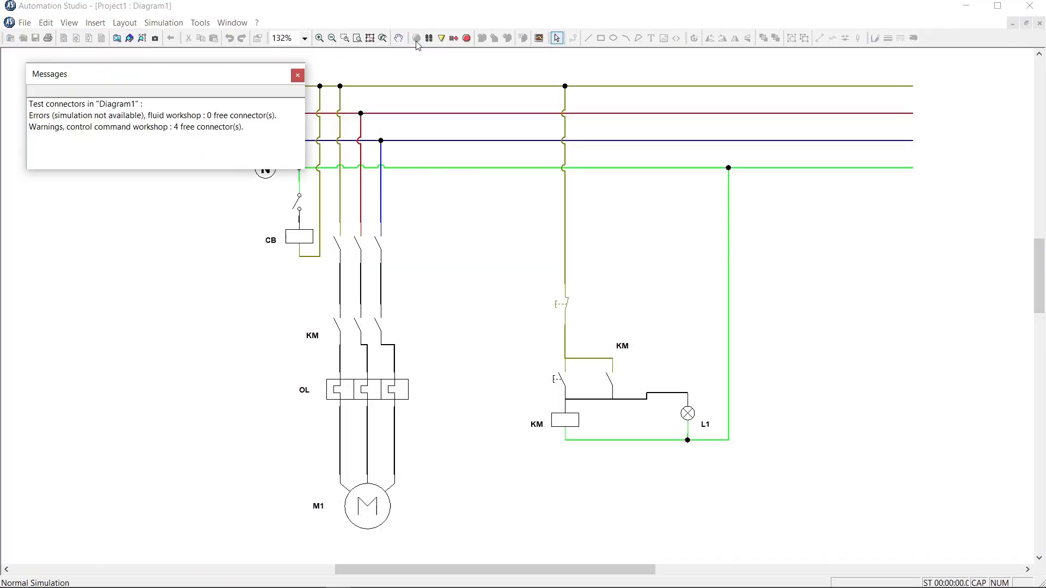
{"action": "left_click", "coordinate": [300, 210]}
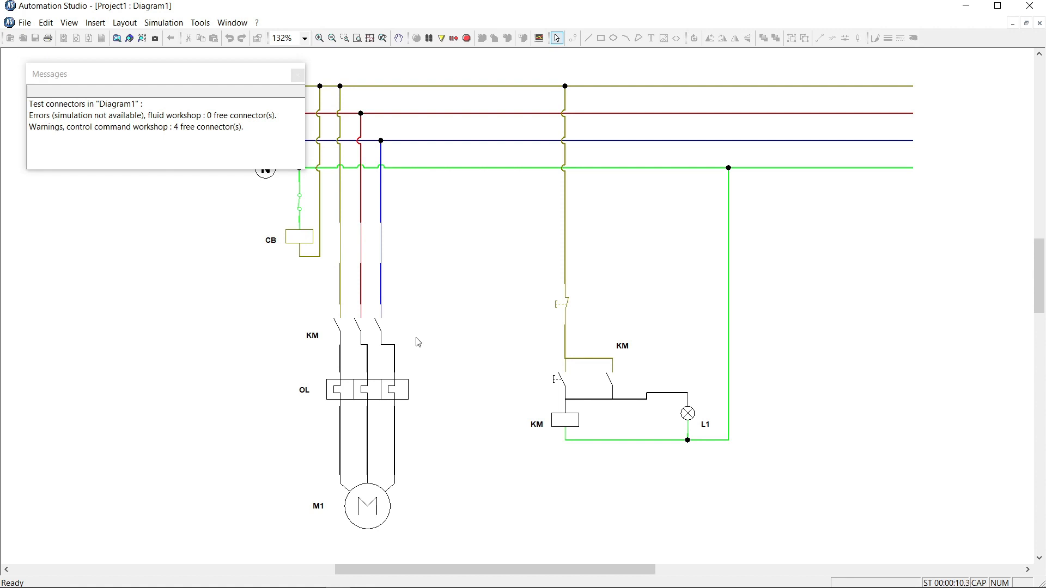
{"action": "left_click", "coordinate": [559, 383]}
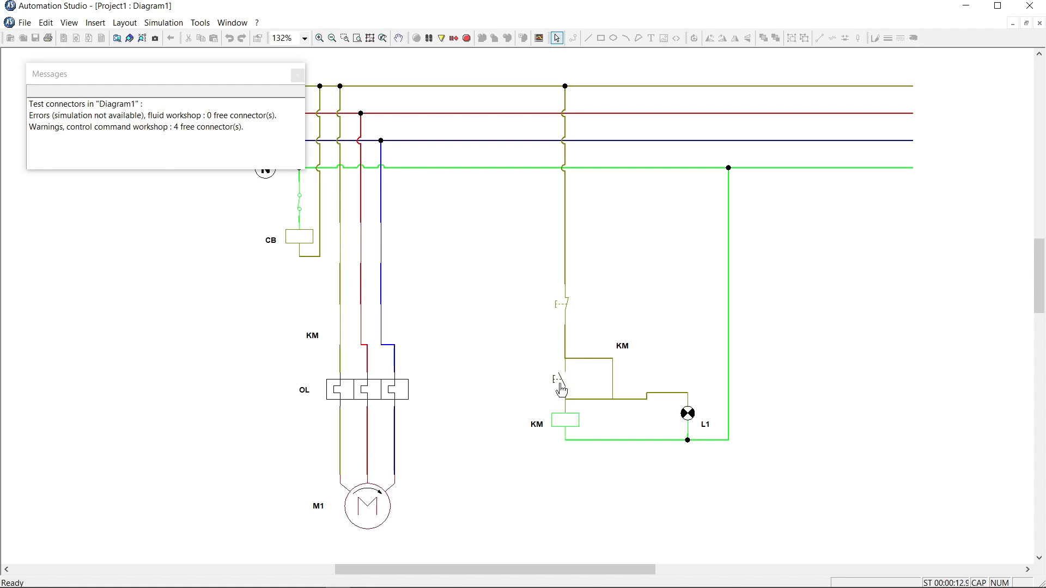
{"action": "left_click", "coordinate": [297, 75]}
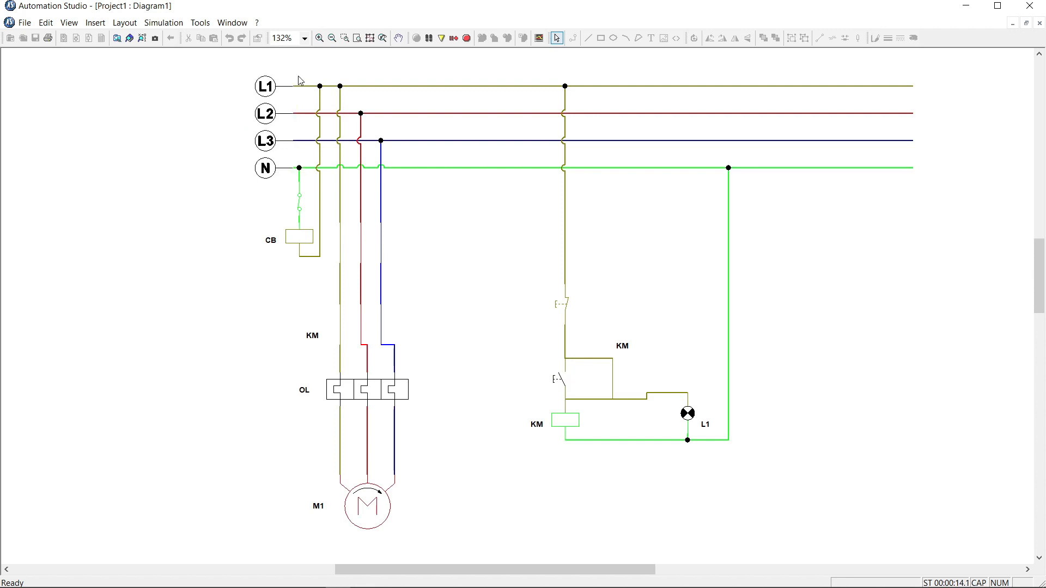
- Test stopping and restarting the motor with the two pushbuttons, ending with it stopped, and end the simulation
{"action": "left_click", "coordinate": [562, 316]}
{"action": "left_click", "coordinate": [561, 385]}
{"action": "left_click", "coordinate": [563, 314]}
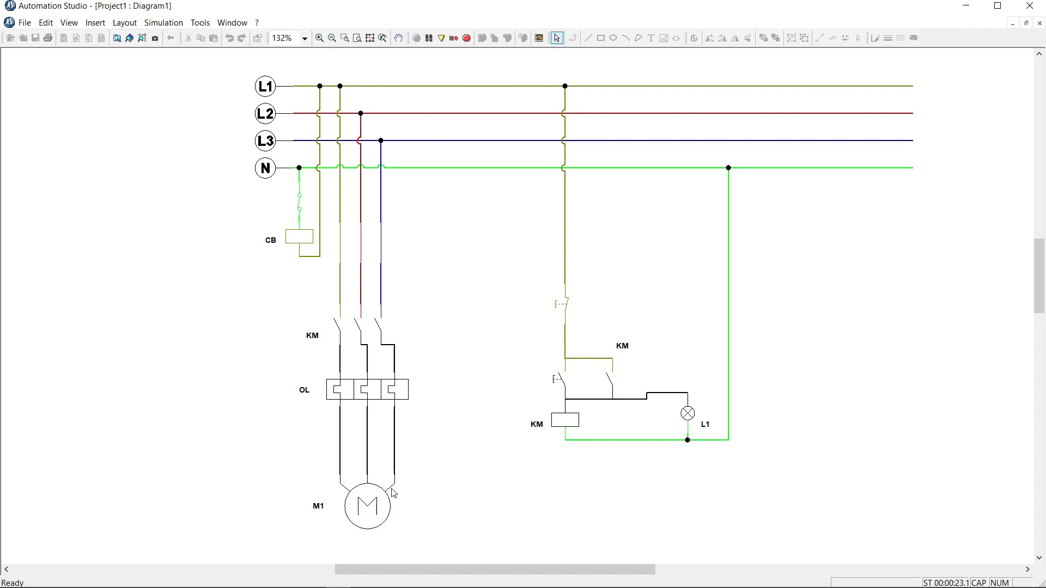
{"action": "left_click", "coordinate": [565, 391]}
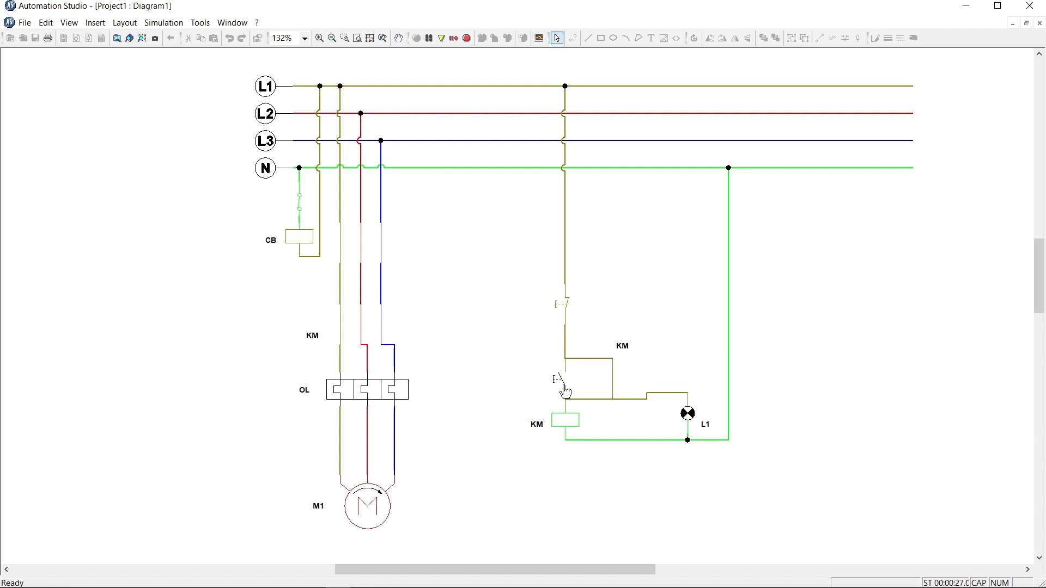
{"action": "left_click", "coordinate": [567, 315]}
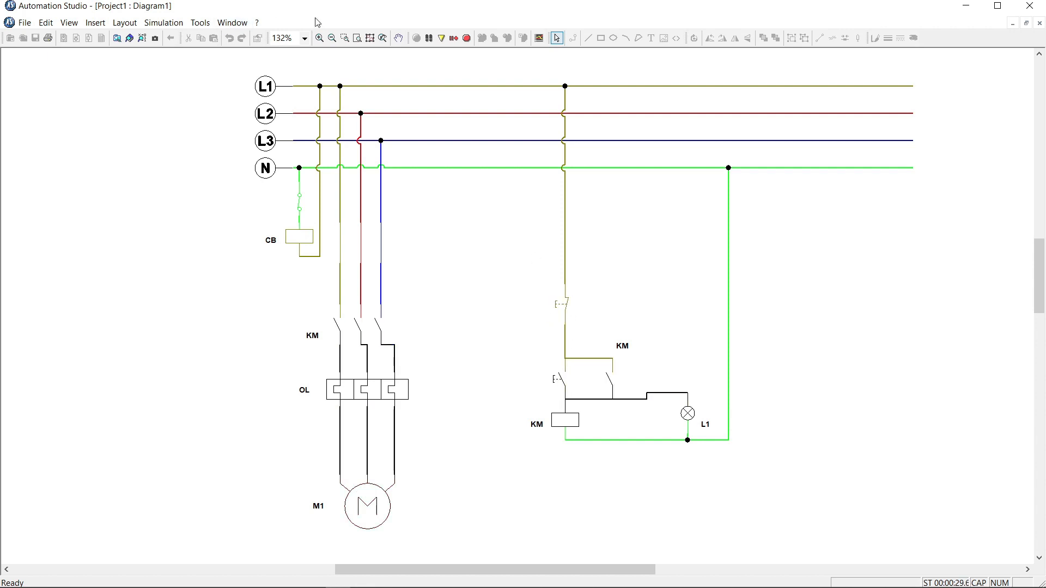
{"action": "left_click", "coordinate": [465, 38]}
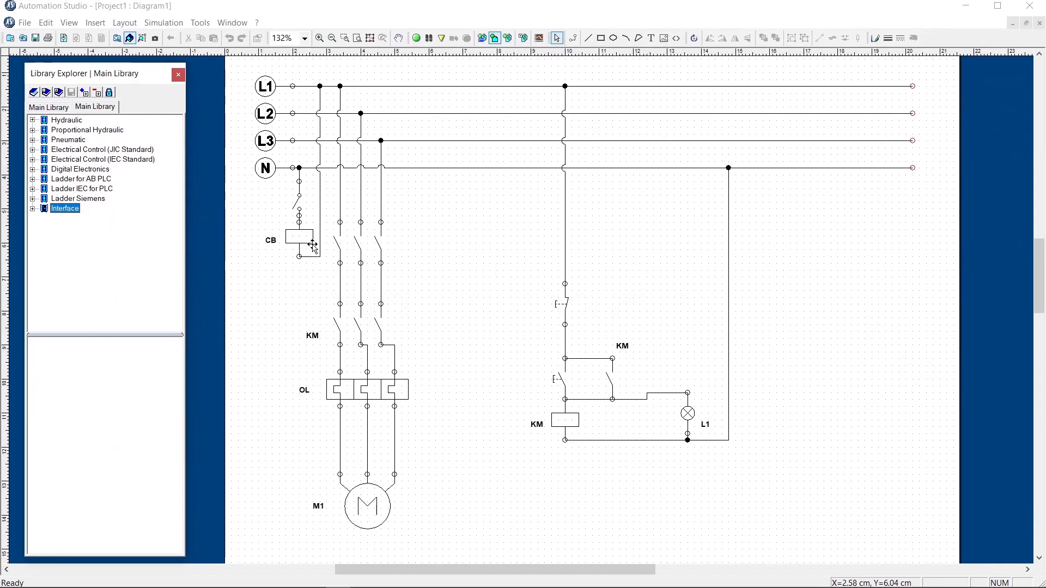
- Add the text START beside the normally open pushbutton and draw a second text box beside the normally closed pushbutton
{"action": "left_click", "coordinate": [650, 37]}
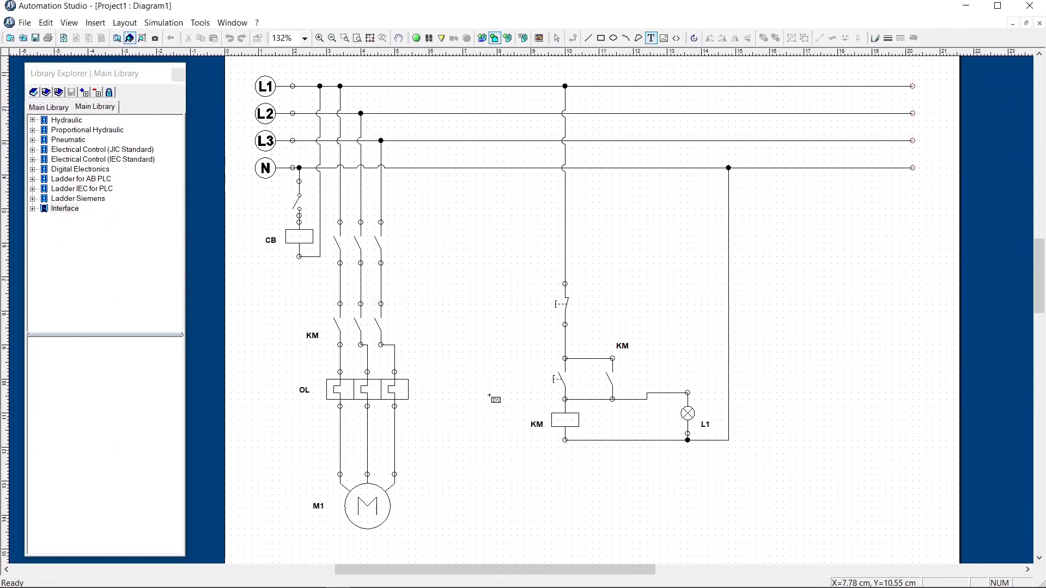
{"action": "left_click_drag", "start_coordinate": [490, 366], "coordinate": [542, 385]}
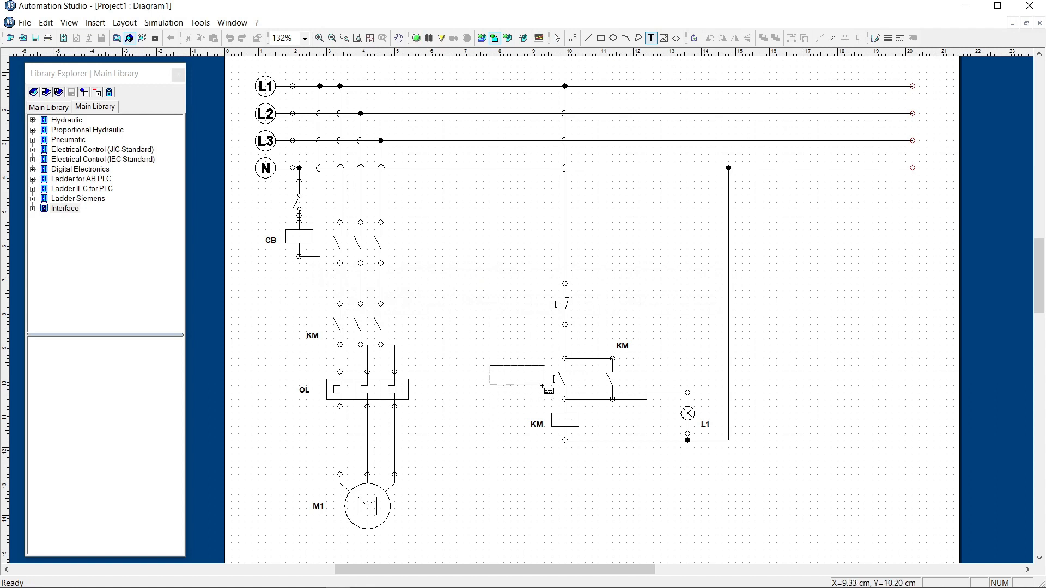
{"action": "type", "text": "S"}
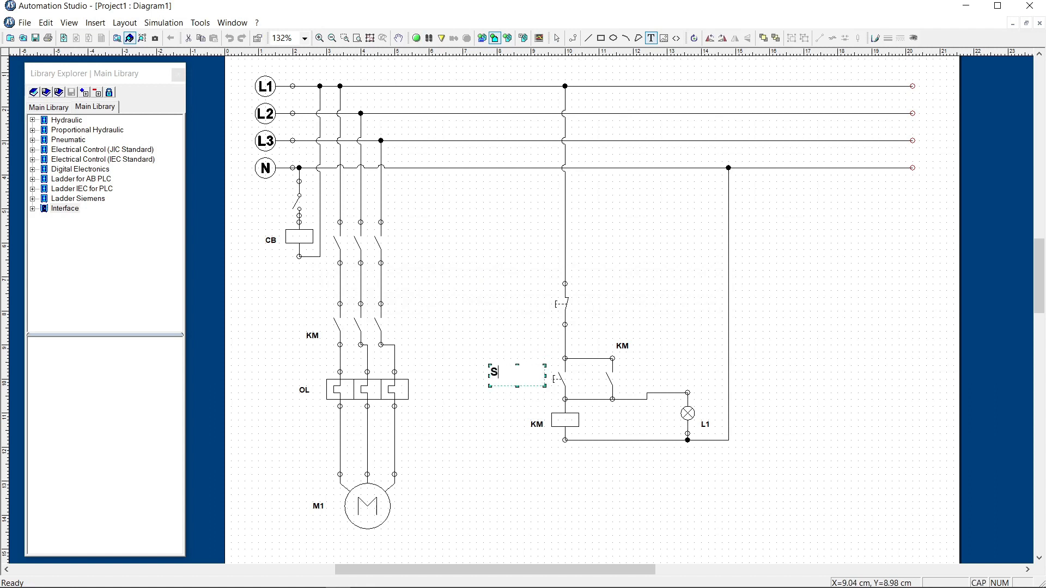
{"action": "type", "text": "TART"}
{"action": "left_click_drag", "start_coordinate": [490, 298], "coordinate": [545, 325]}
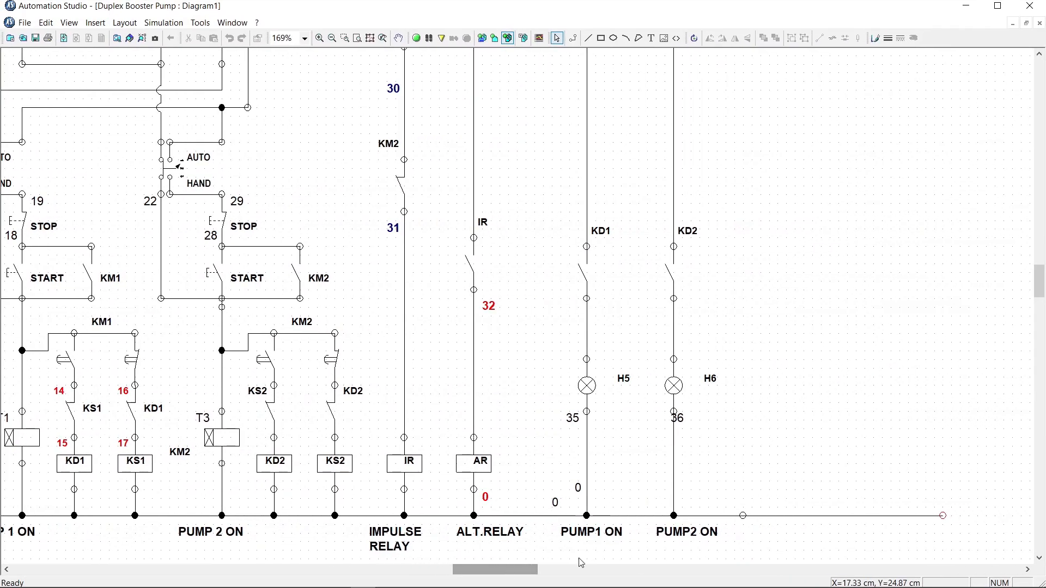
- Examine the level relay, off-delay timer and pump control branches in the Duplex Booster Pump diagram
{"action": "left_click_drag", "start_coordinate": [1042, 285], "coordinate": [1041, 263]}
{"action": "left_click_drag", "start_coordinate": [532, 570], "coordinate": [507, 569]}
{"action": "scroll", "coordinate": [526, 394], "scroll_direction": "down", "scroll_amount": 2}
{"action": "left_click_drag", "start_coordinate": [1040, 277], "coordinate": [1039, 297]}
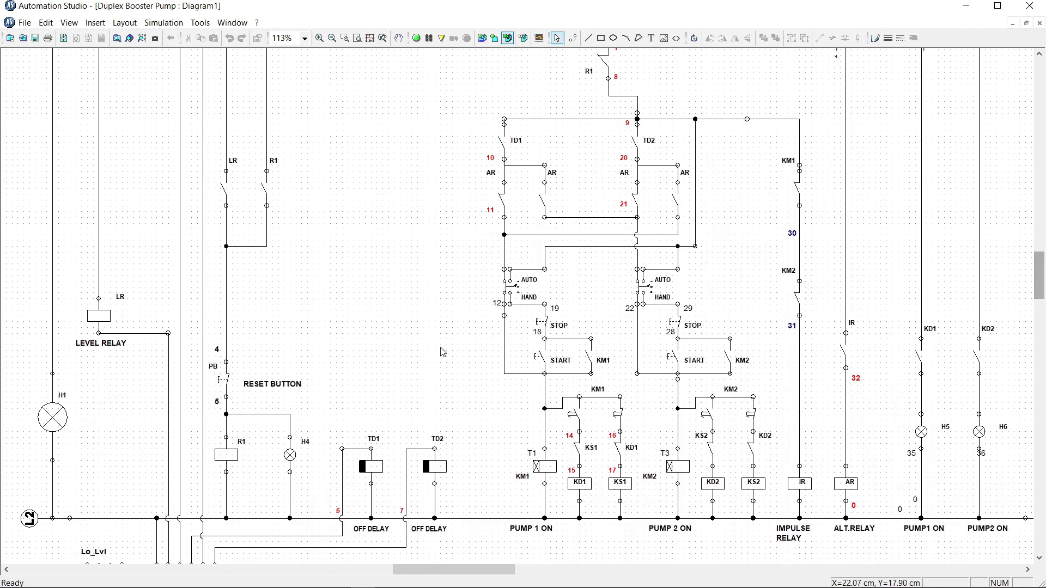
{"action": "scroll", "coordinate": [439, 352], "scroll_direction": "down", "scroll_amount": 3}
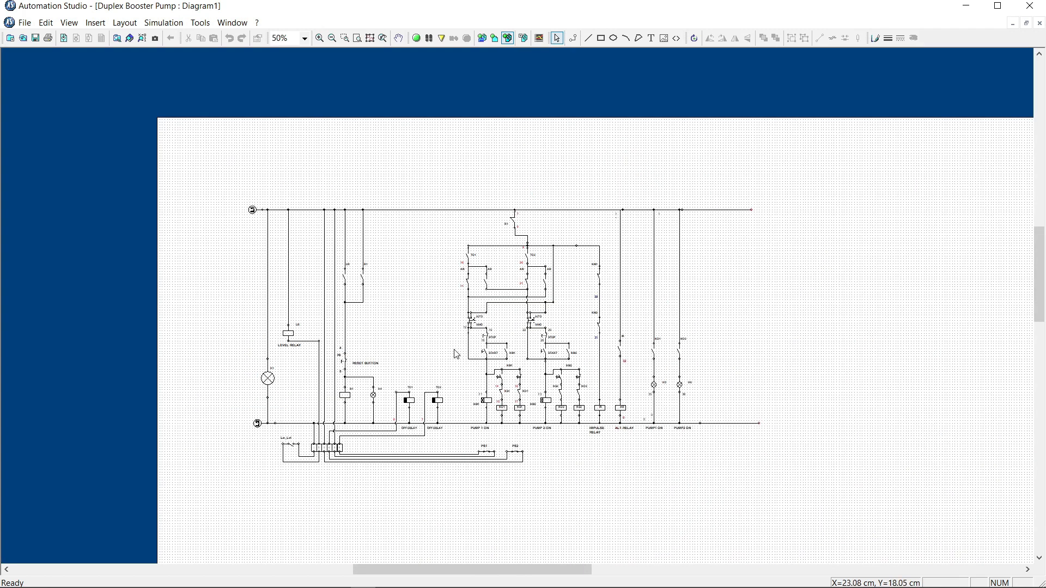
{"action": "scroll", "coordinate": [770, 366], "scroll_direction": "up", "scroll_amount": 3}
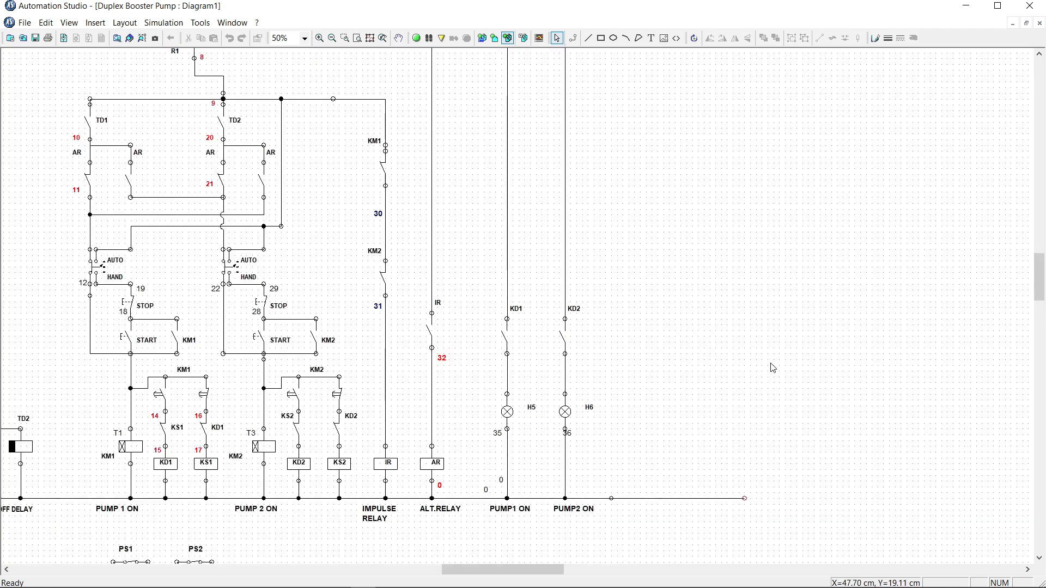
{"action": "scroll", "coordinate": [772, 368], "scroll_direction": "down", "scroll_amount": 2}
{"action": "left_click_drag", "start_coordinate": [504, 566], "coordinate": [477, 567]}
- Simulate the Duplex Booster Pump diagram with the selector switches of both pumps set to AUTO
{"action": "left_click", "coordinate": [427, 42]}
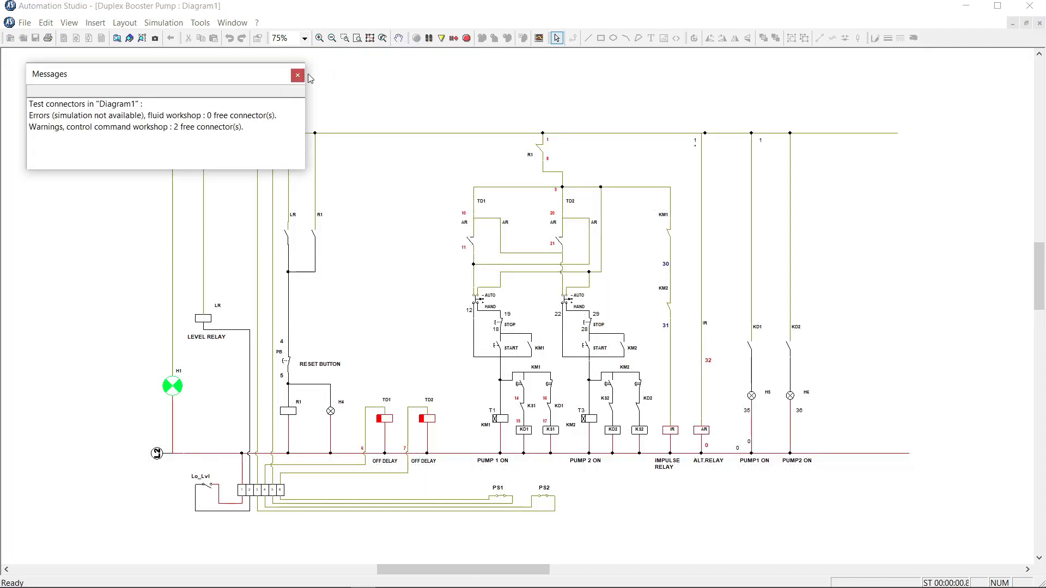
{"action": "left_click", "coordinate": [297, 75]}
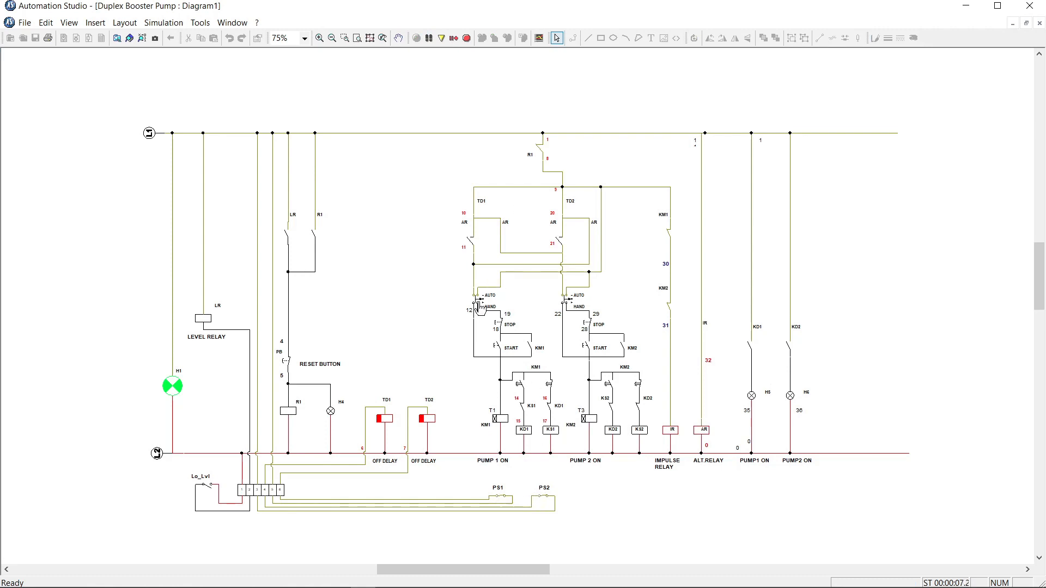
{"action": "scroll", "coordinate": [478, 300], "scroll_direction": "up", "scroll_amount": 2}
{"action": "scroll", "coordinate": [489, 299], "scroll_direction": "up", "scroll_amount": 3}
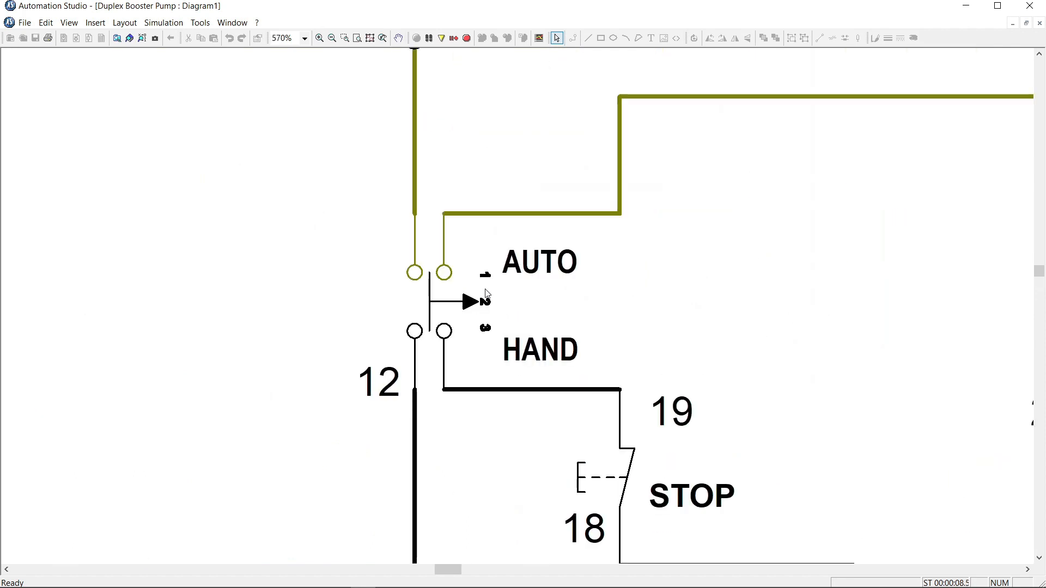
{"action": "scroll", "coordinate": [501, 300], "scroll_direction": "down", "scroll_amount": 2}
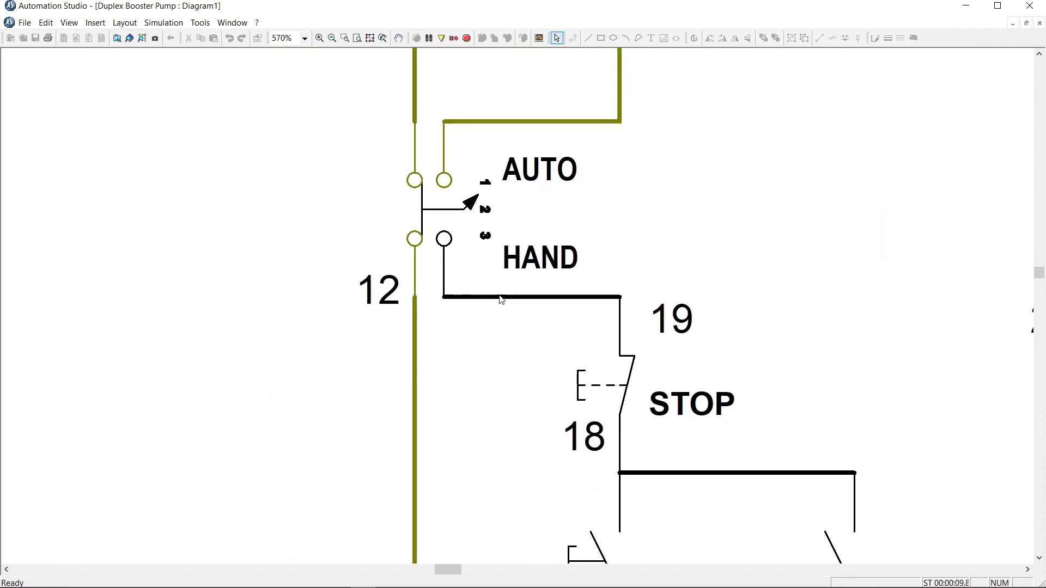
{"action": "scroll", "coordinate": [501, 300], "scroll_direction": "down", "scroll_amount": 2}
{"action": "left_click", "coordinate": [789, 256]}
{"action": "scroll", "coordinate": [681, 285], "scroll_direction": "down", "scroll_amount": 4}
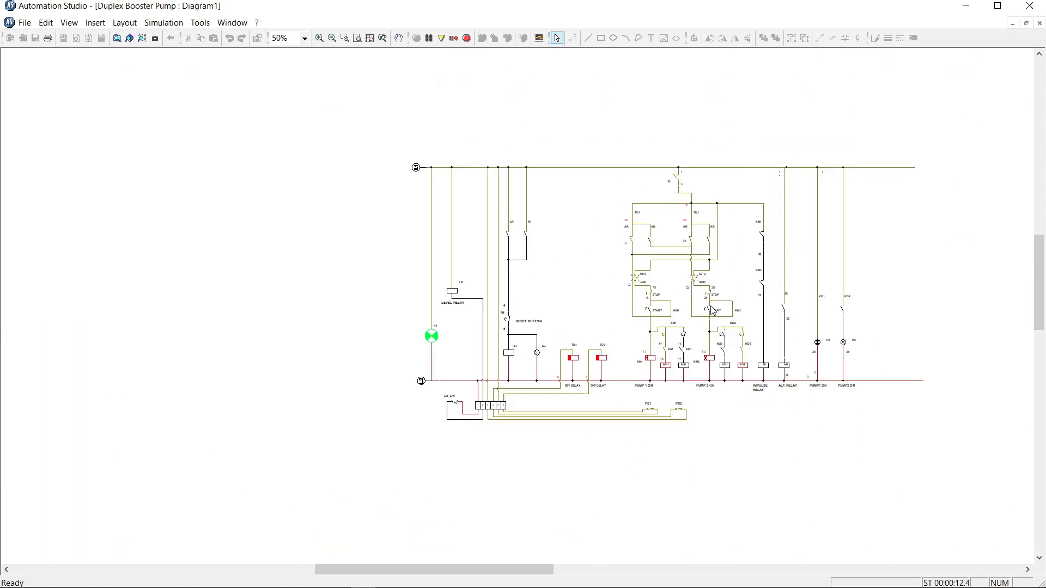
- Test both pumps in the running simulation by opening pressure switches PS2 and PS1 and reclosing PS1 and PS2, in that order
{"action": "scroll", "coordinate": [713, 311], "scroll_direction": "up", "scroll_amount": 2}
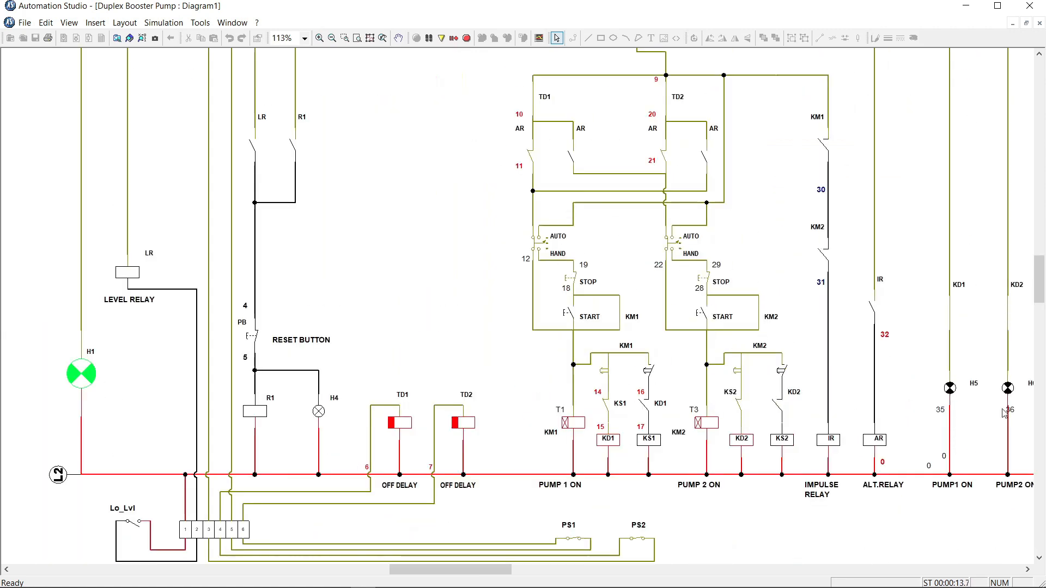
{"action": "left_click", "coordinate": [637, 546]}
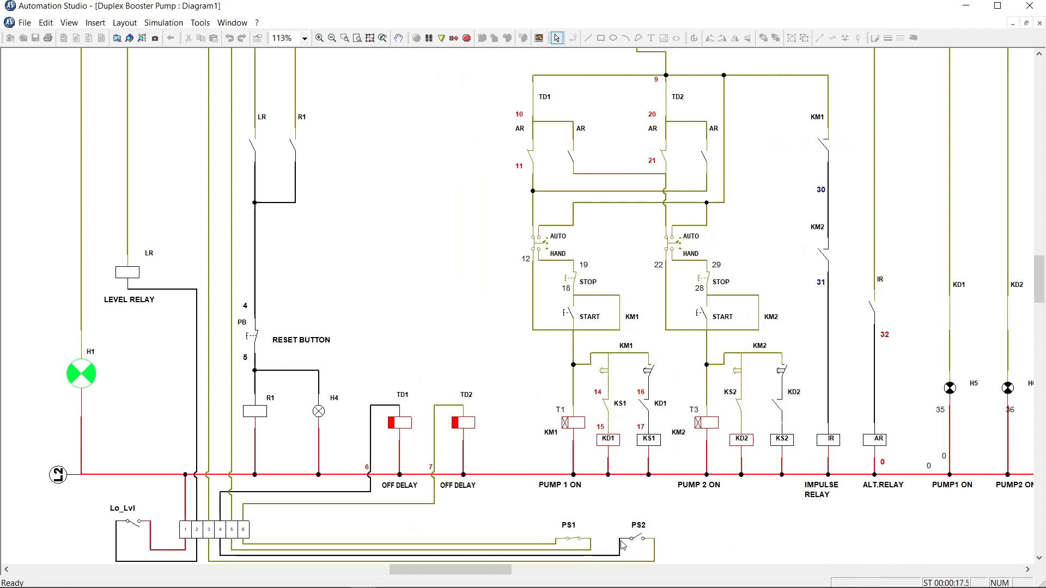
{"action": "left_click", "coordinate": [575, 544]}
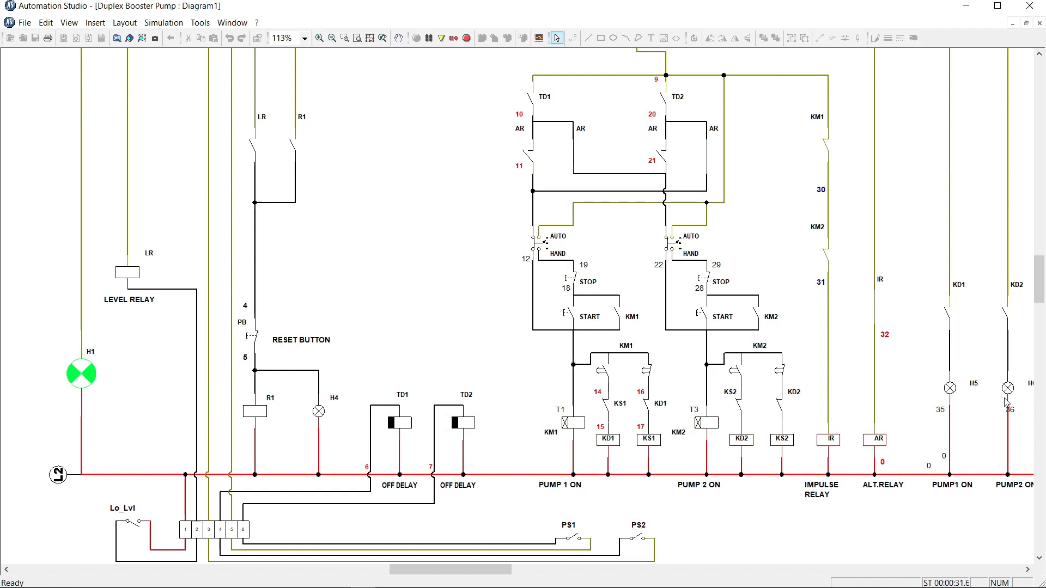
{"action": "left_click", "coordinate": [566, 535]}
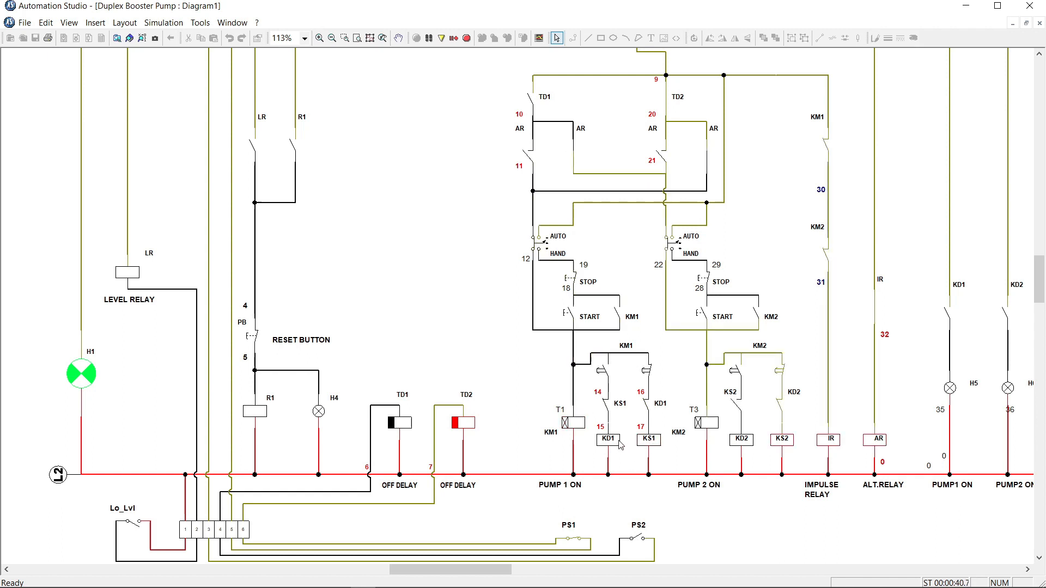
{"action": "left_click", "coordinate": [640, 539]}
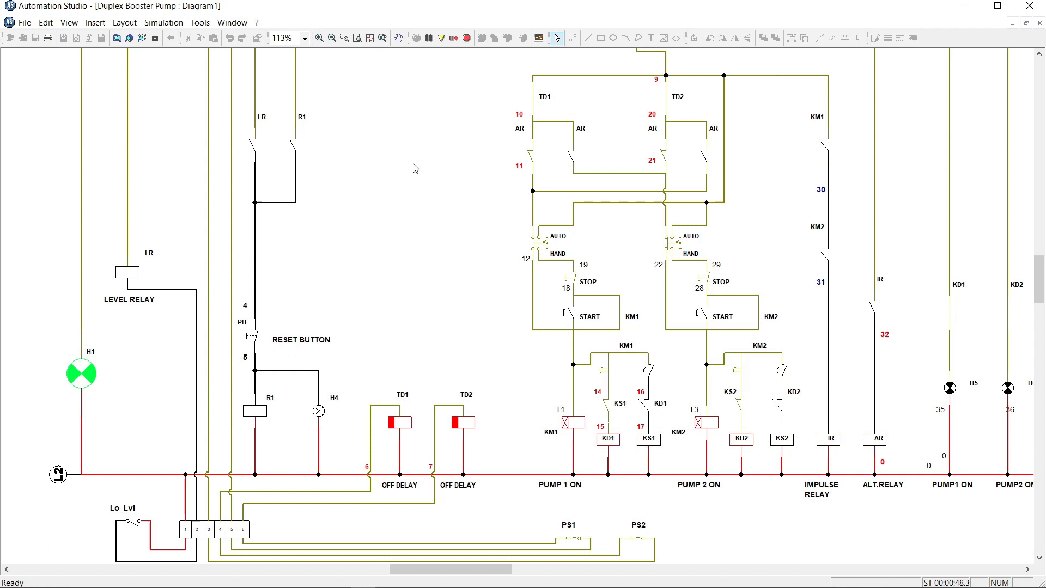
- End the simulation of the Duplex Booster Pump diagram
{"action": "scroll", "coordinate": [409, 211], "scroll_direction": "down", "scroll_amount": 2}
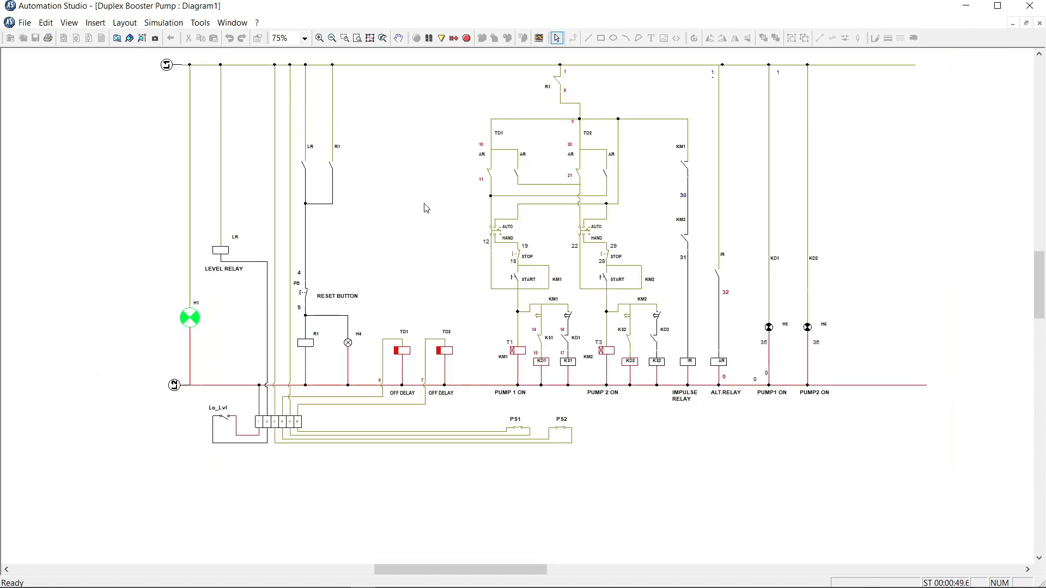
{"action": "left_click_drag", "start_coordinate": [1038, 291], "coordinate": [1037, 283]}
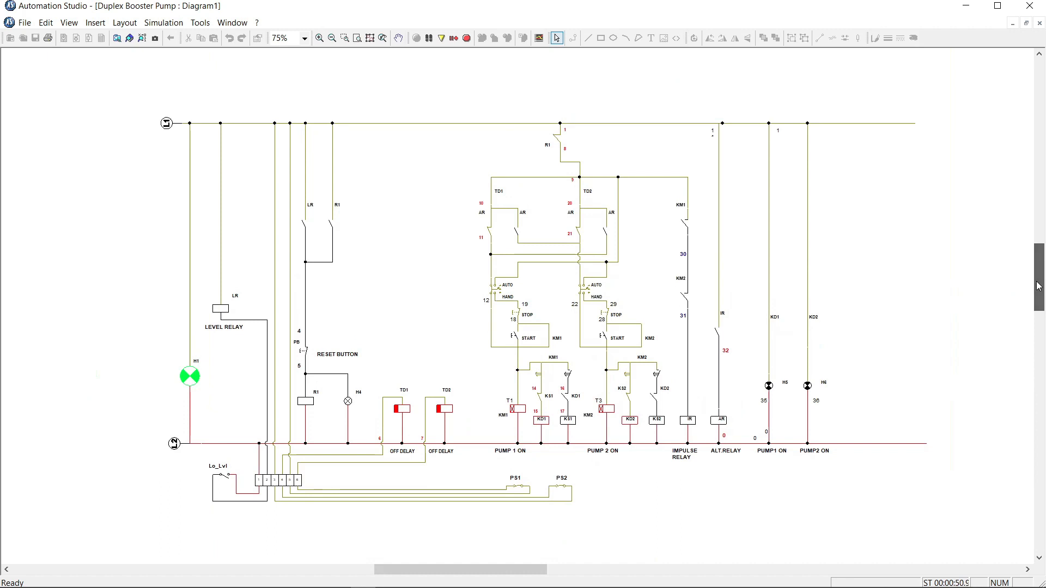
{"action": "left_click", "coordinate": [467, 38]}
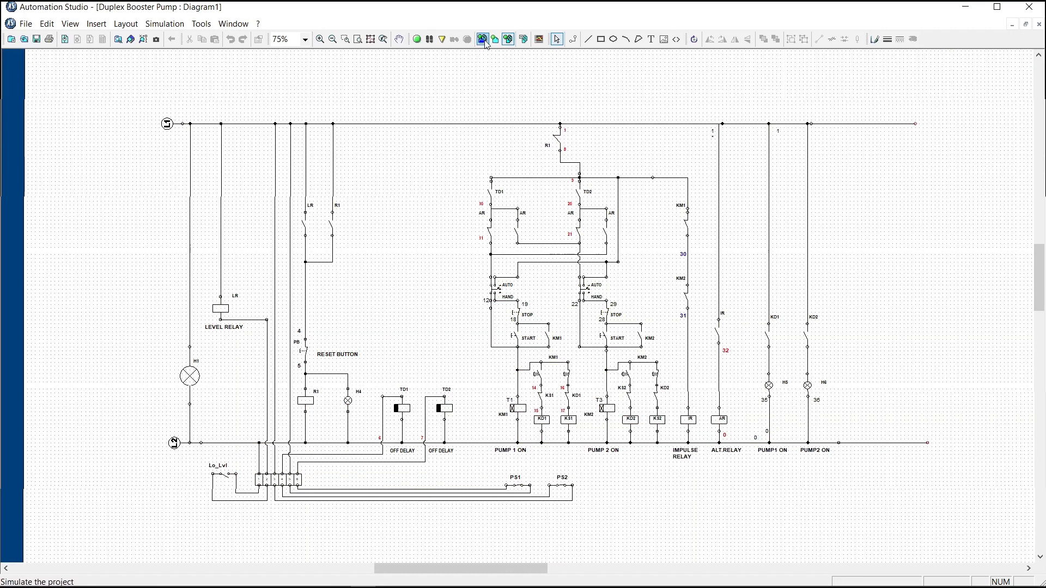